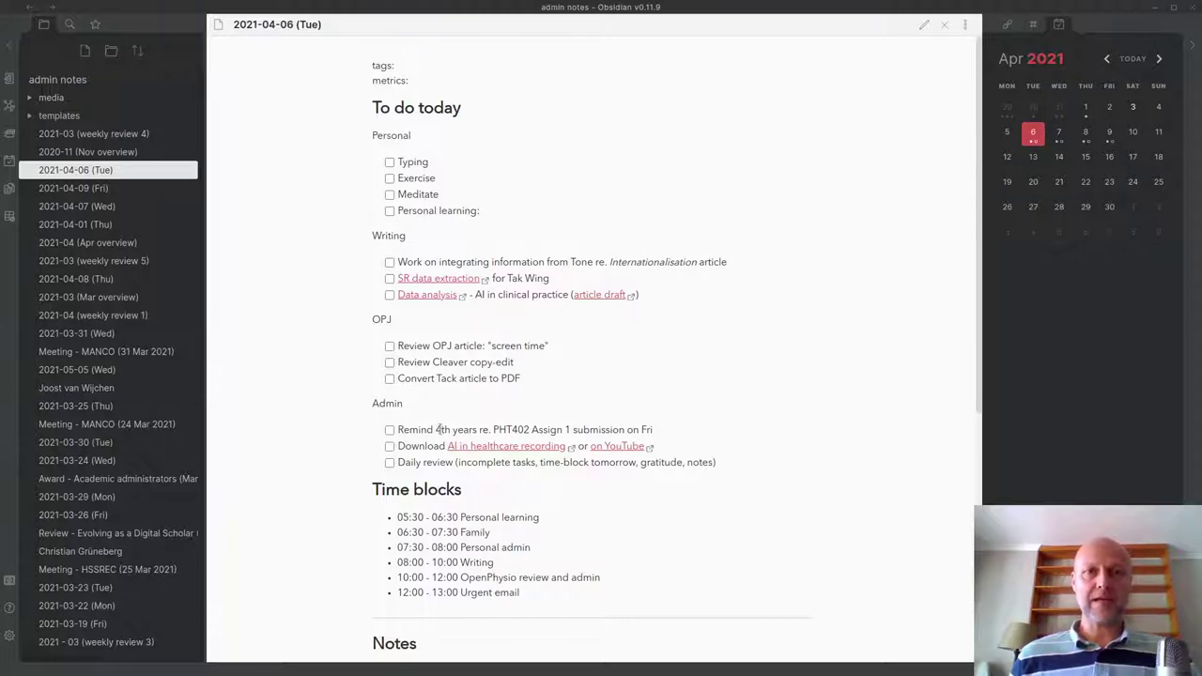
Look through the 2021-04-06 (Tue) daily note, covering its to-do list, time blocks, notes and gratitude sections.
scroll(677, 422, down, 3)
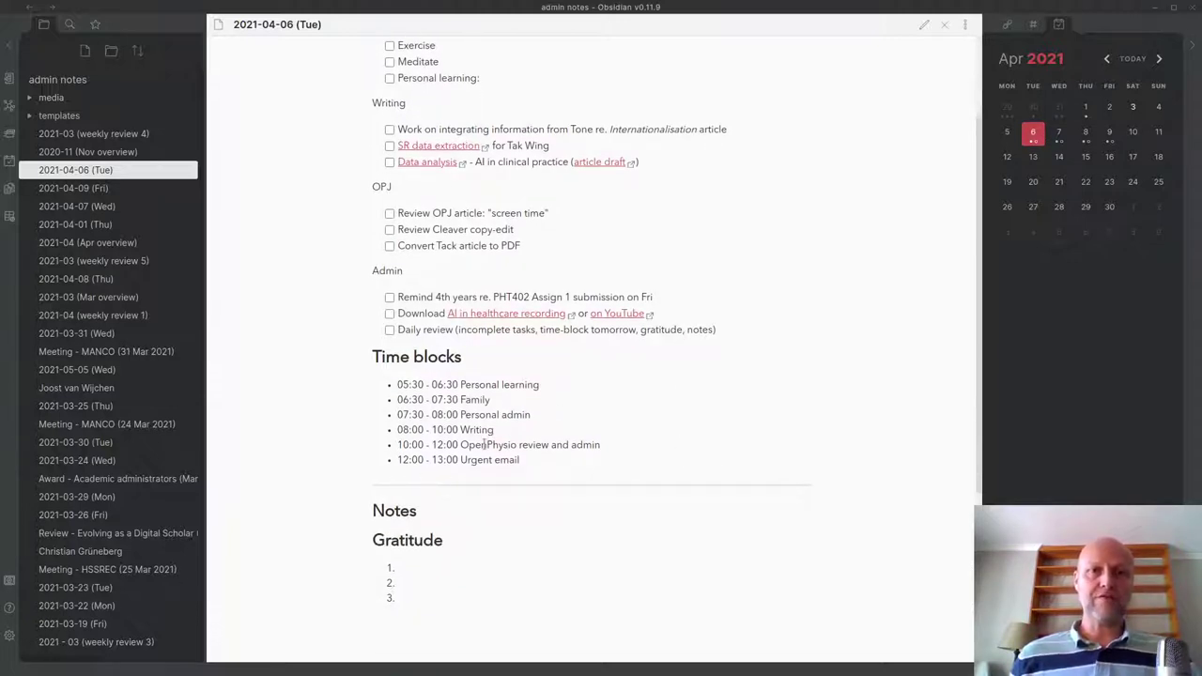
scroll(644, 448, up, 3)
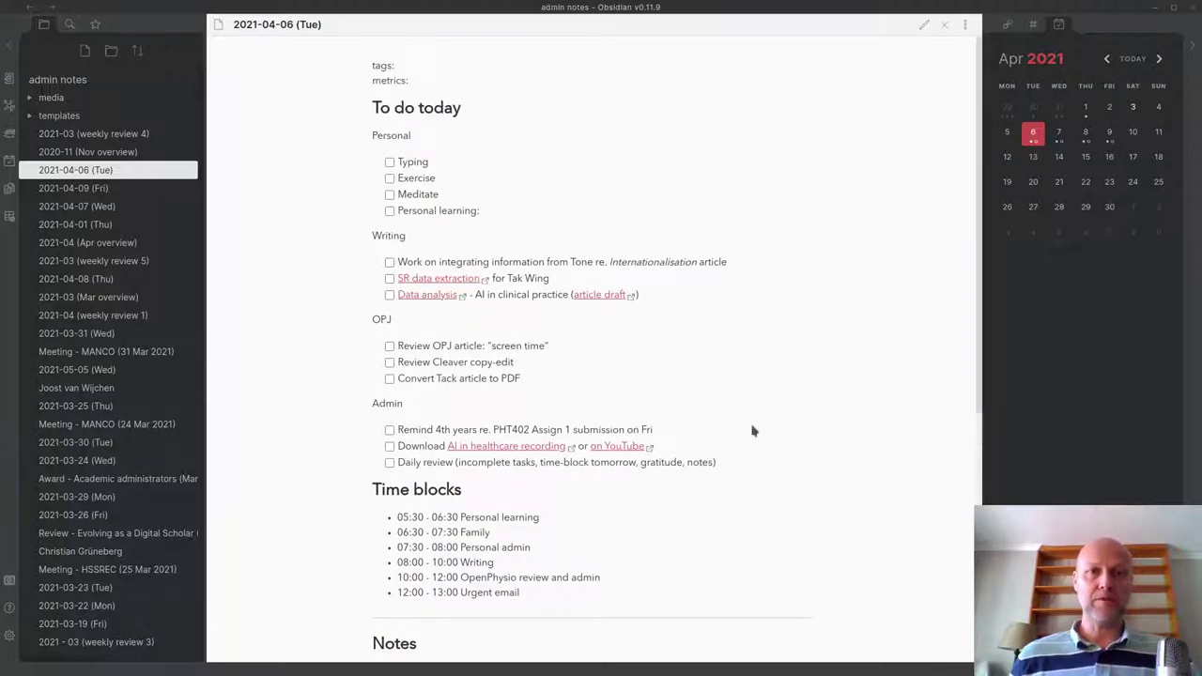
scroll(732, 442, down, 2)
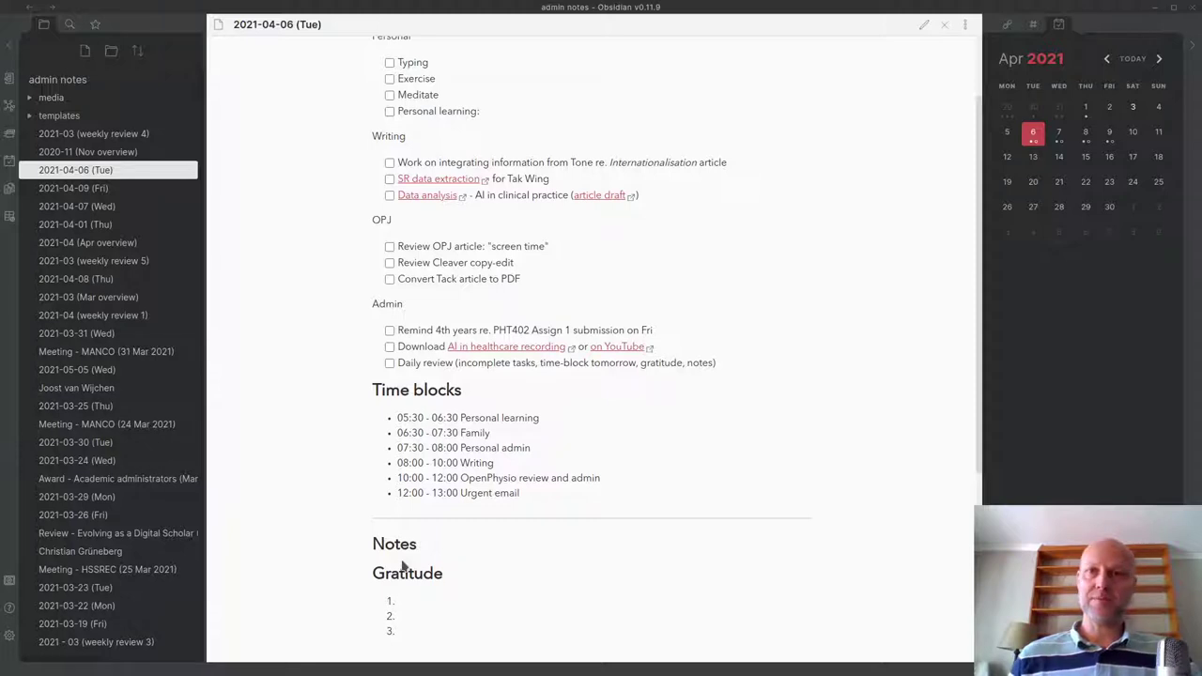
View the daily notes for 7, 8 and 9 April 2021 from the calendar and return to the 6 April note.
click(1059, 134)
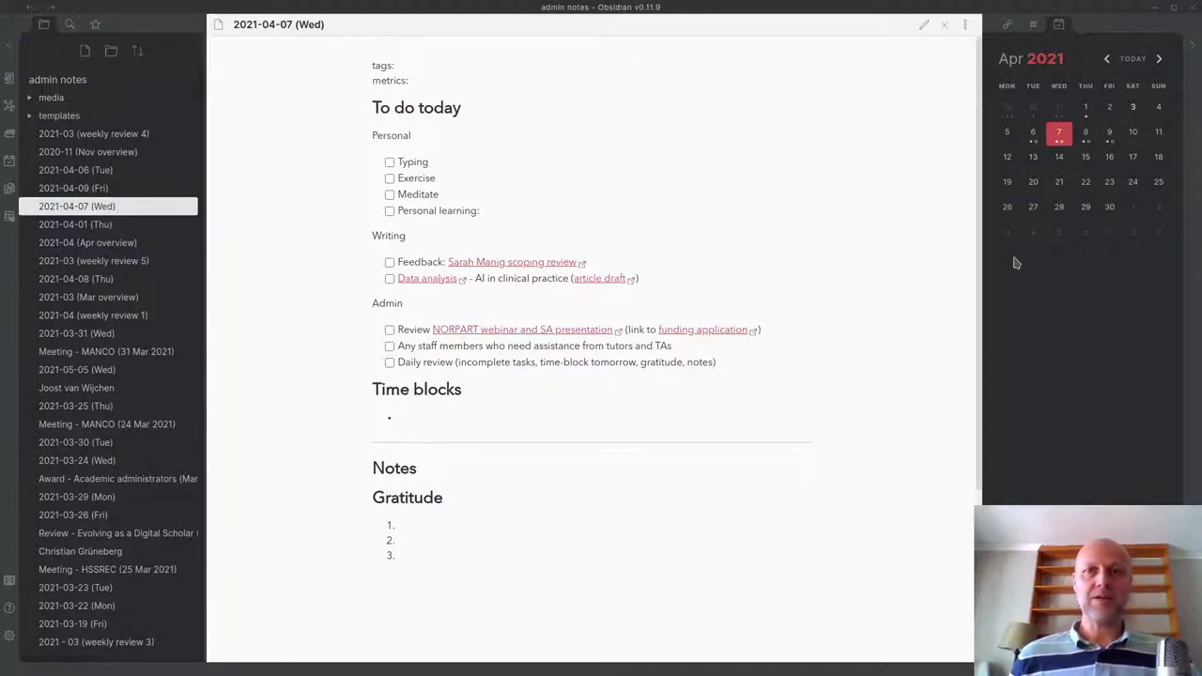
click(1085, 134)
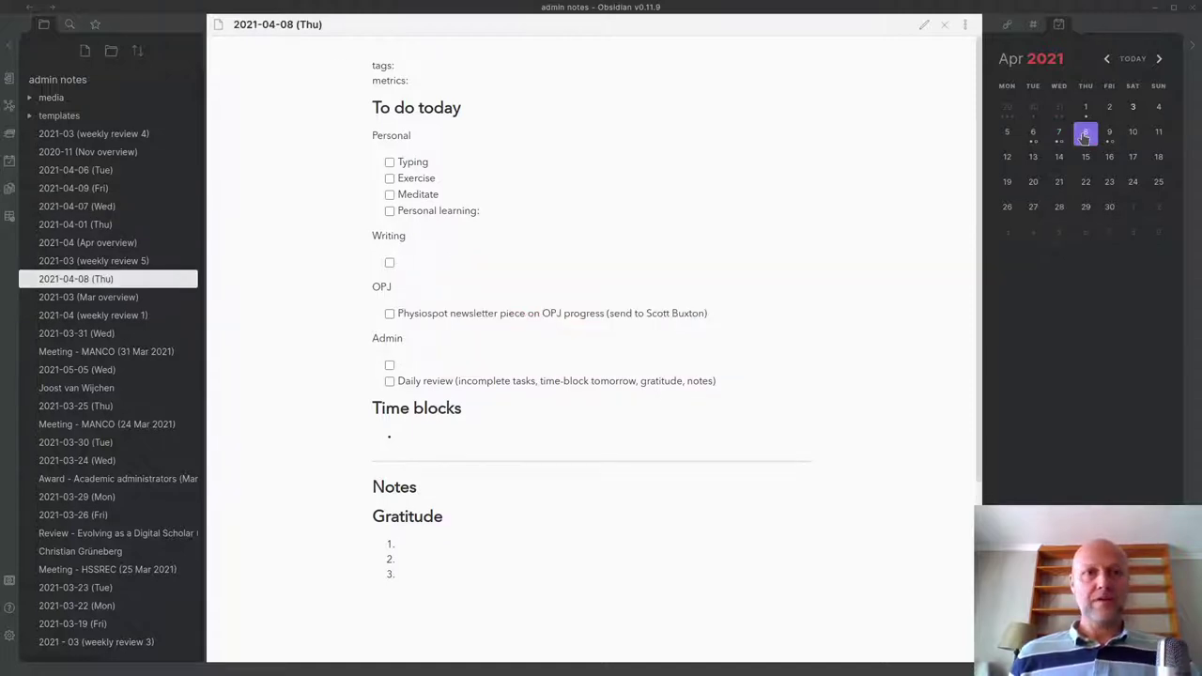
click(1109, 132)
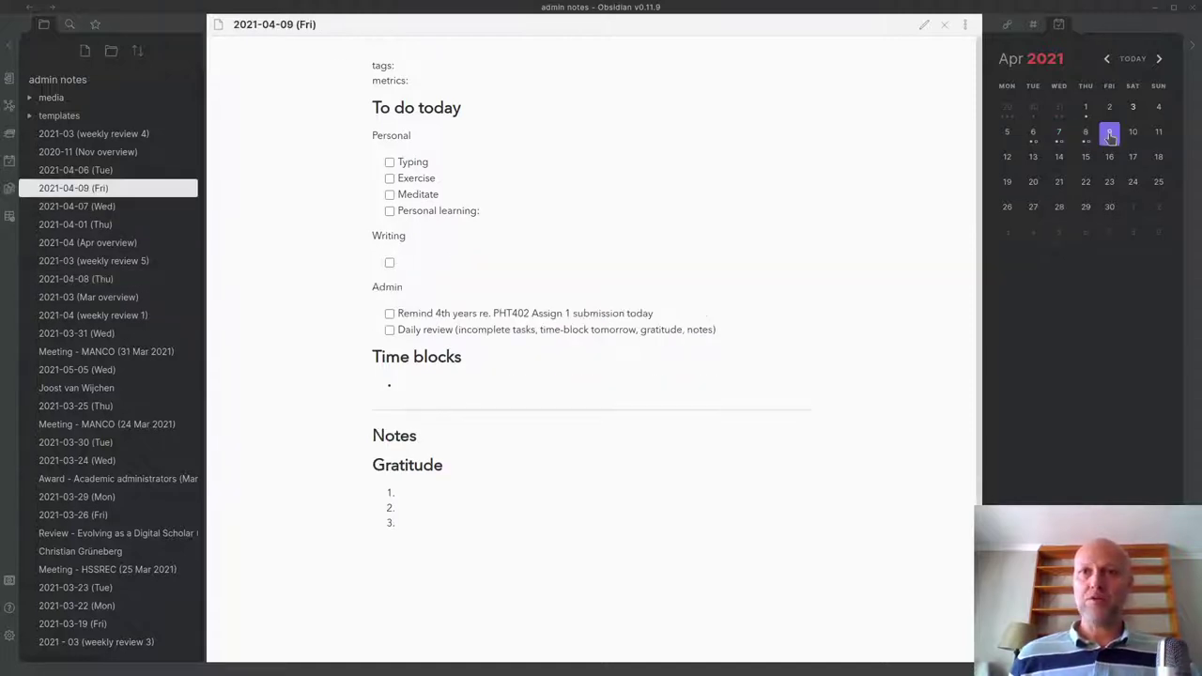
click(1029, 137)
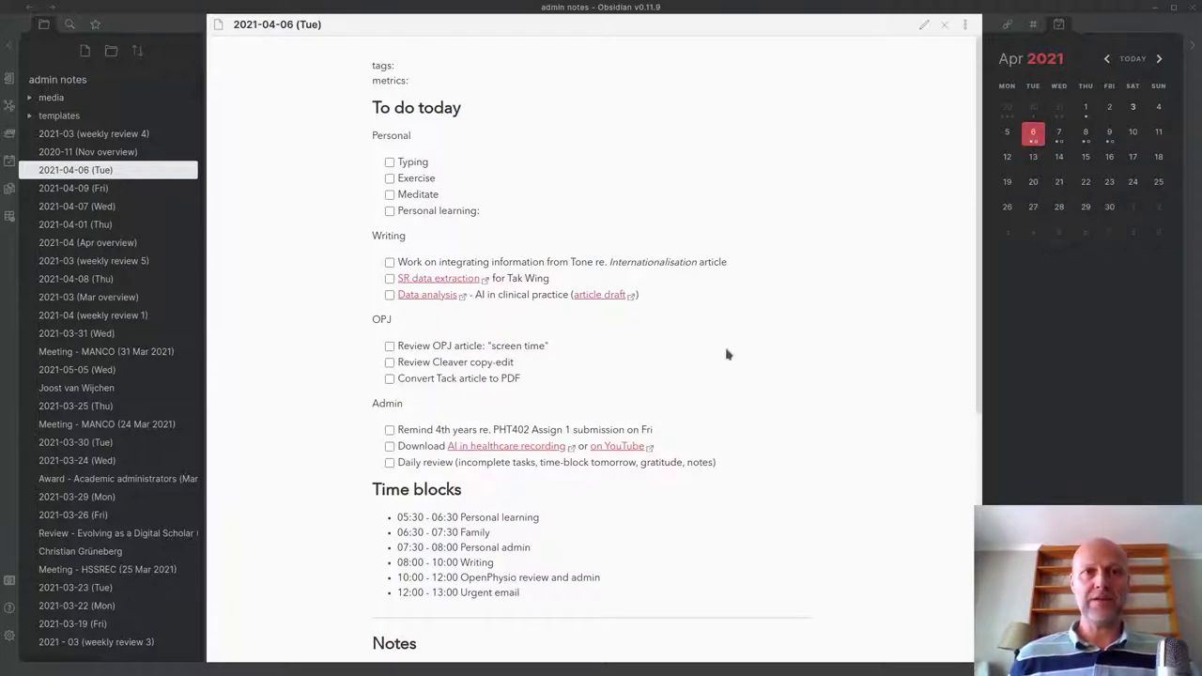
Split the view beside the Tuesday note and open 2021-03 (weekly review 4) there to go over its checklists.
key(ctrl+backslash)
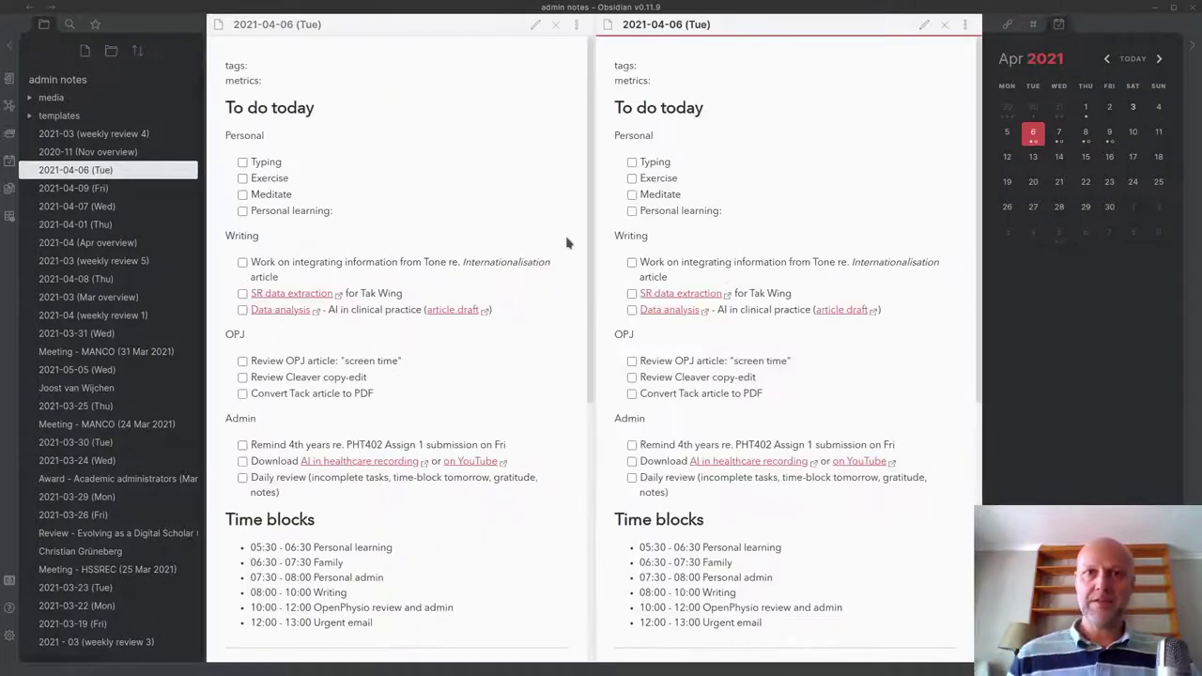
click(81, 136)
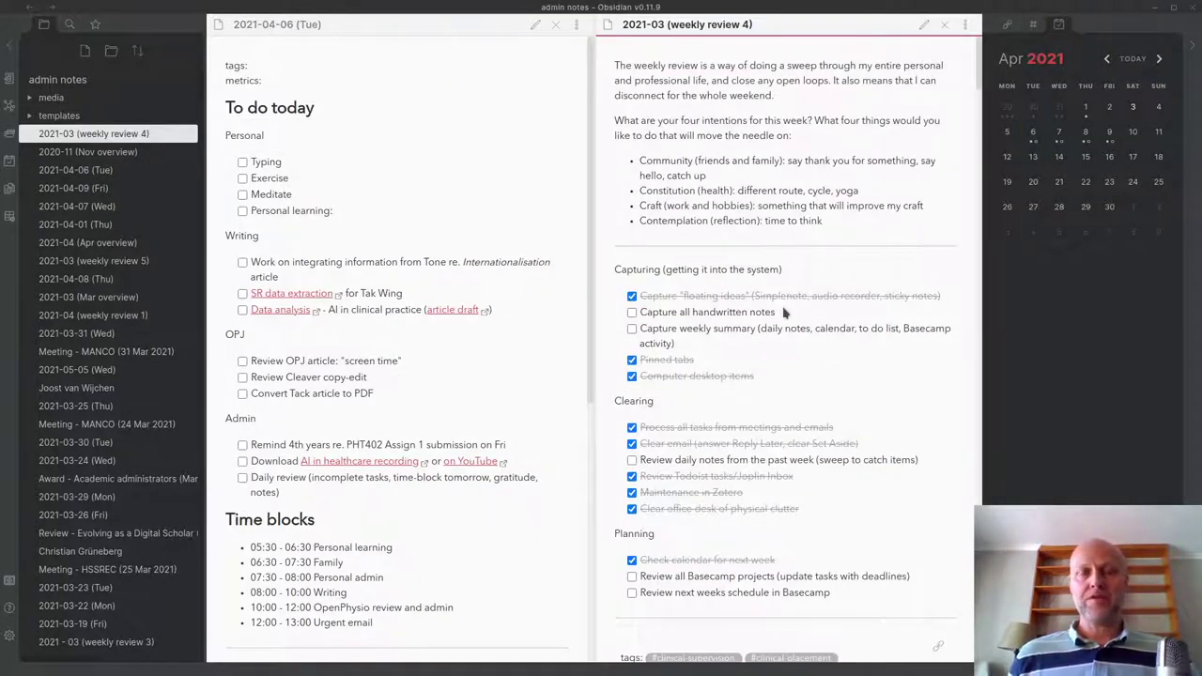
scroll(785, 312, down, 3)
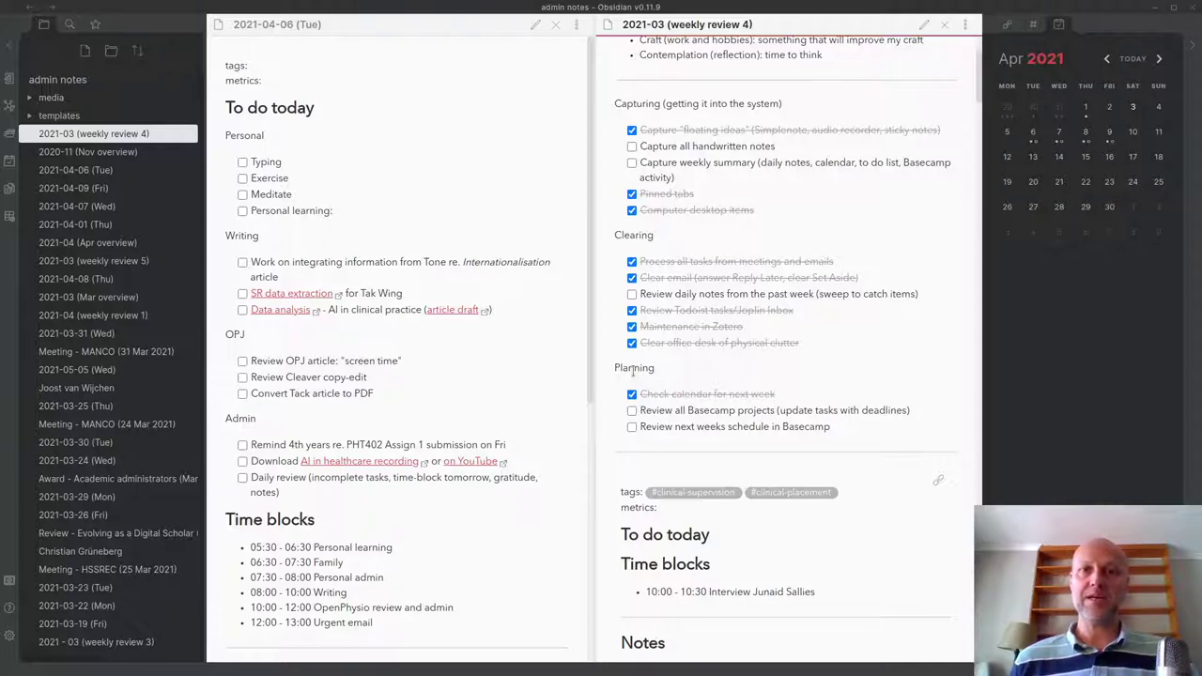
scroll(634, 371, down, 5)
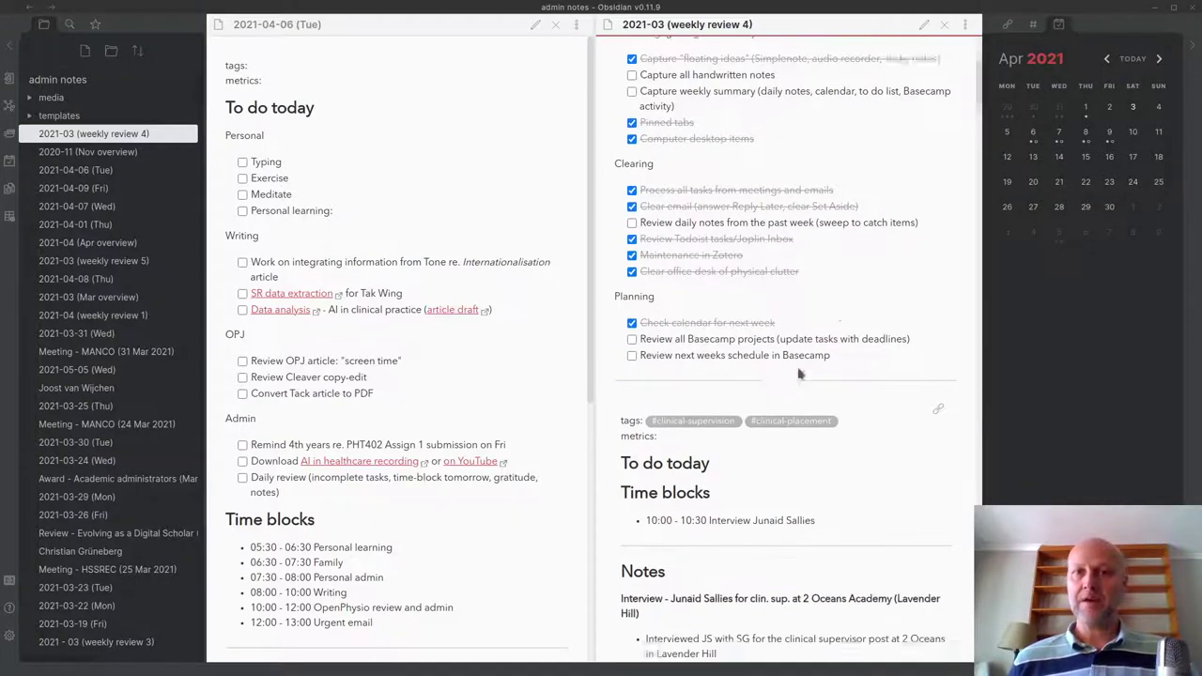
Show the weekly review in edit mode to inspect its embedded daily-note links and reflection questions, and return it to preview.
click(924, 30)
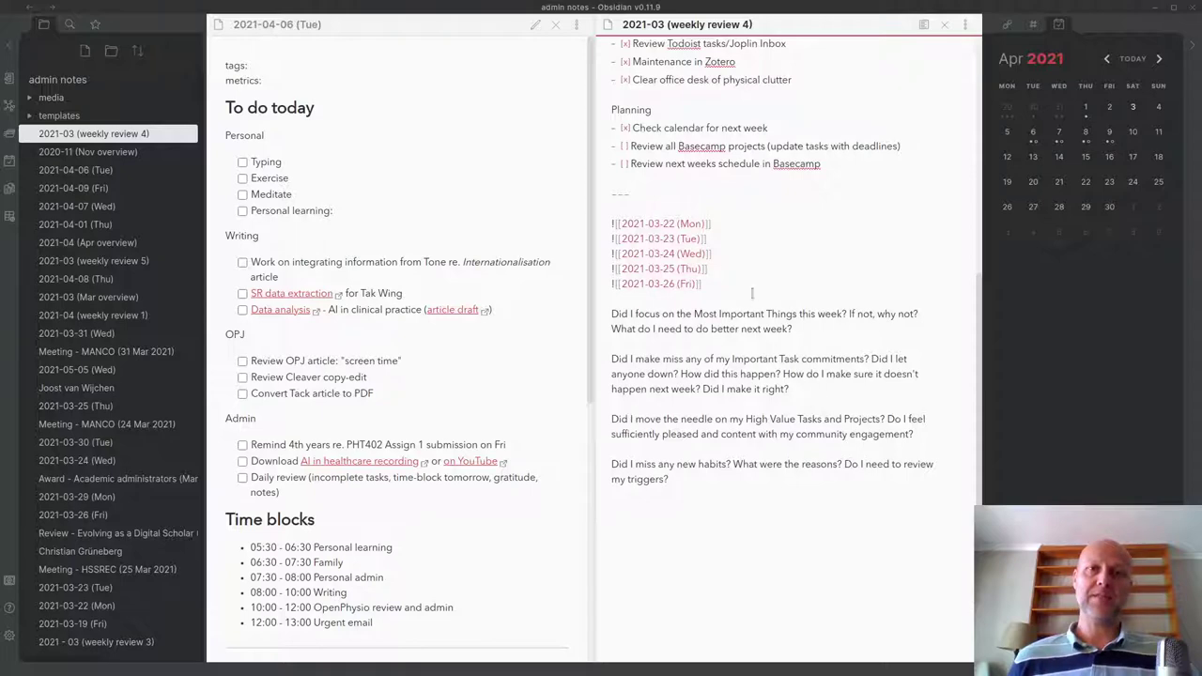
scroll(310, 205, down, 5)
scroll(310, 225, up, 5)
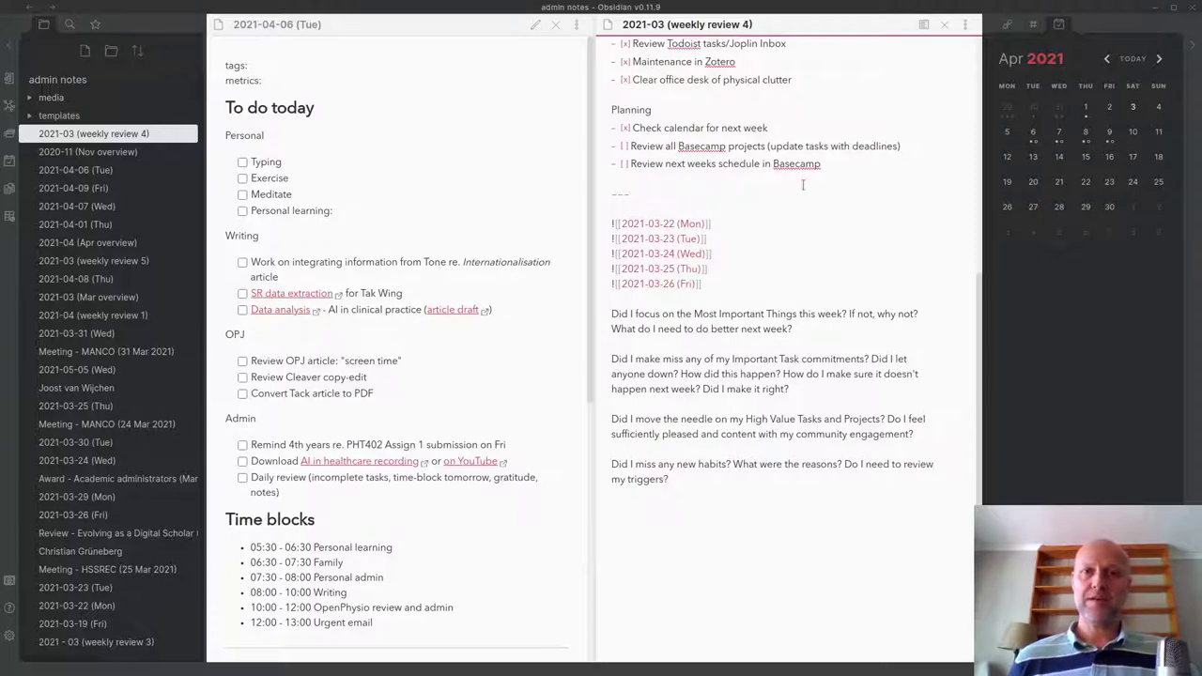
click(928, 25)
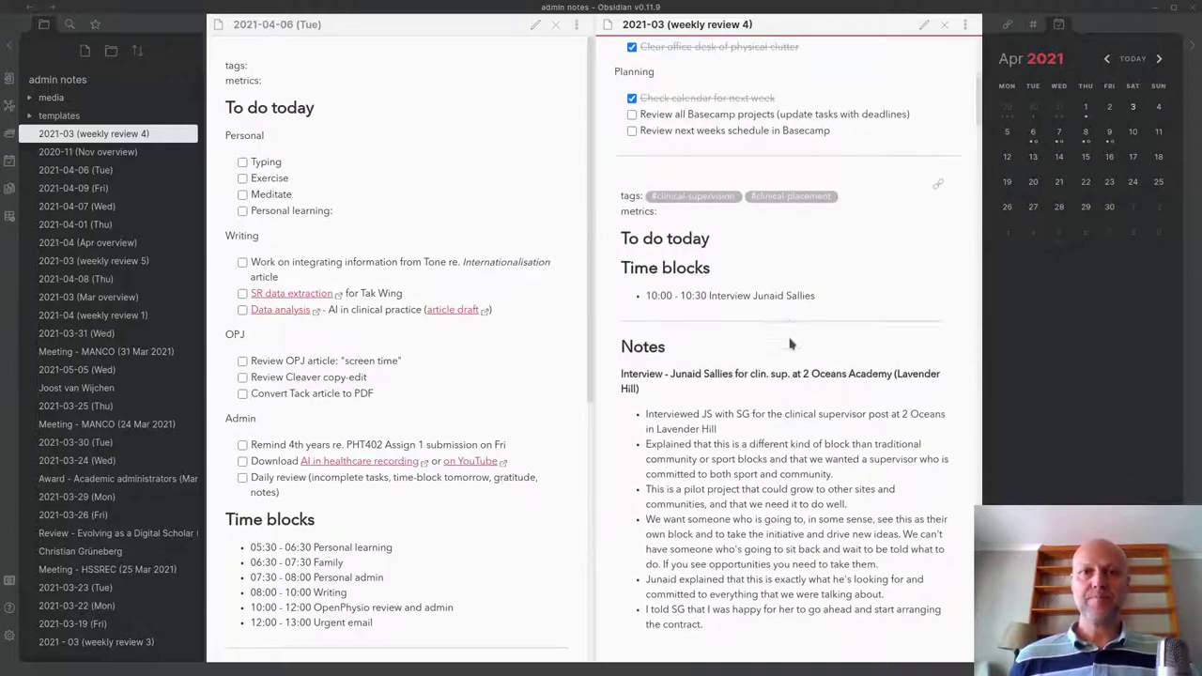
Read the embedded daily notes in the weekly review from Monday 22 March to the completed tasks of Thursday 25 March.
scroll(790, 345, down, 2)
scroll(789, 340, down, 9)
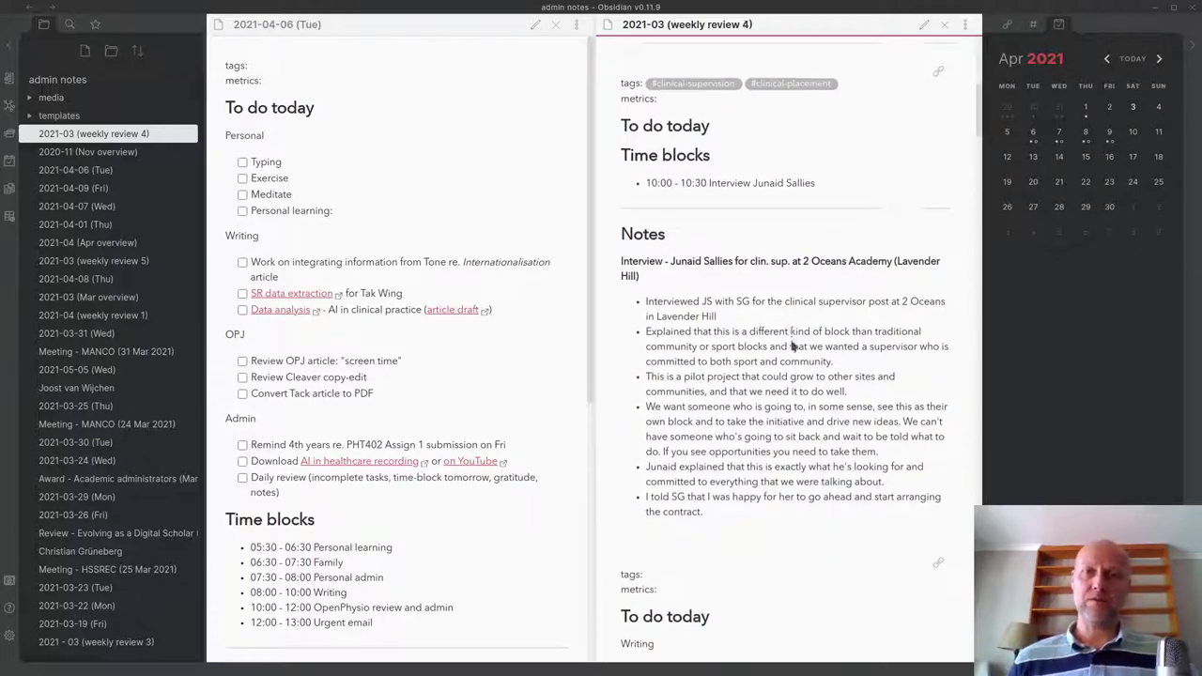
scroll(787, 341, down, 13)
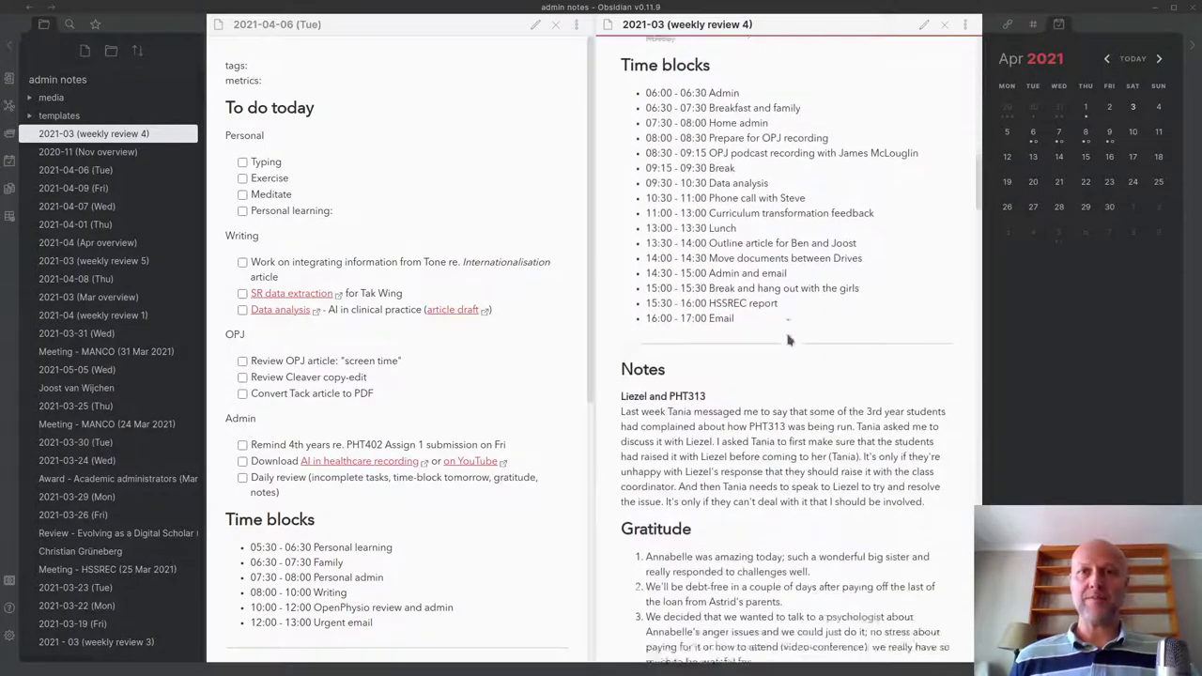
scroll(787, 332, down, 14)
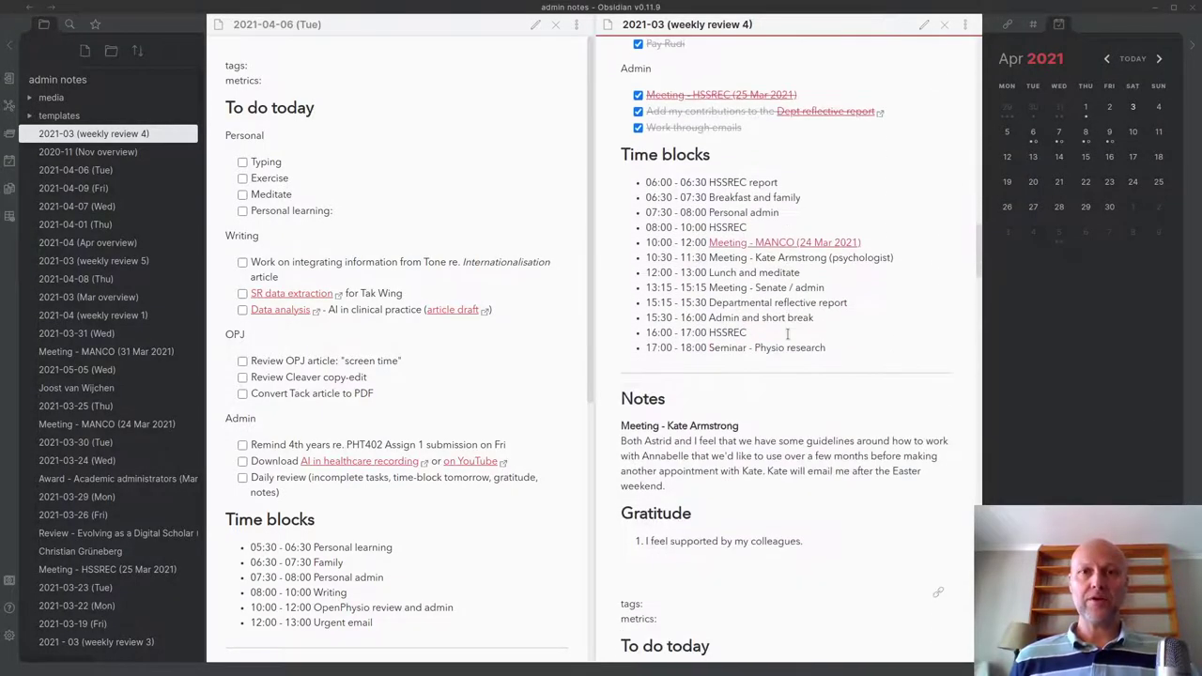
scroll(789, 340, down, 9)
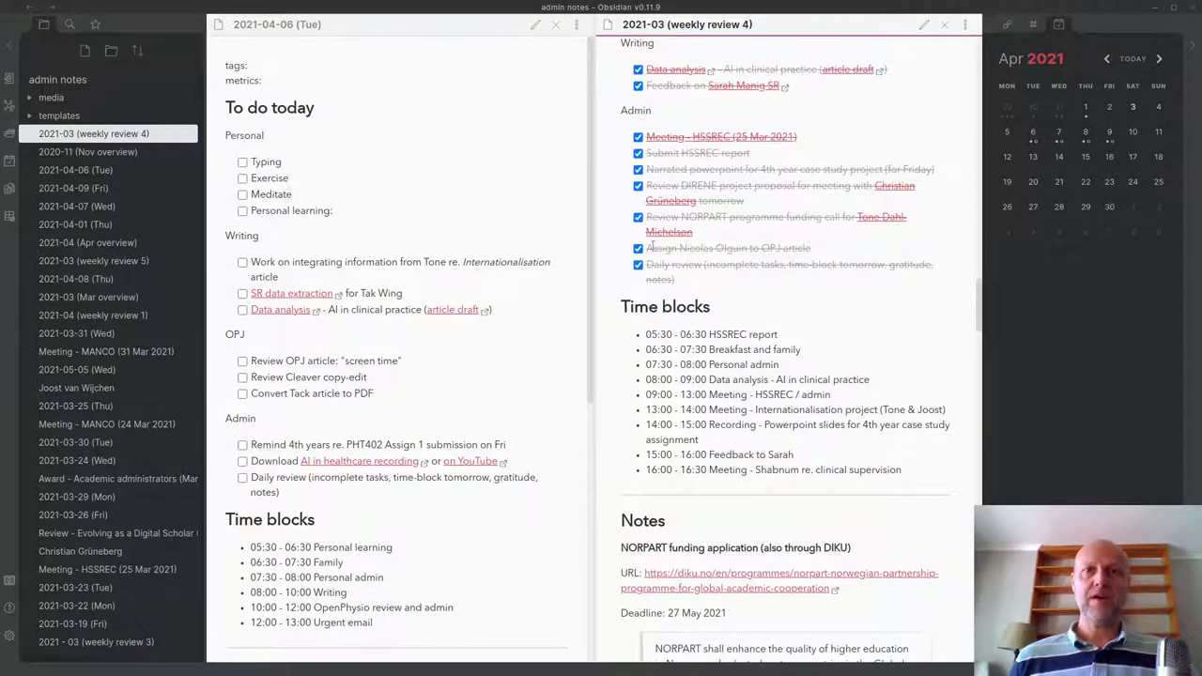
mouse_move(670, 235)
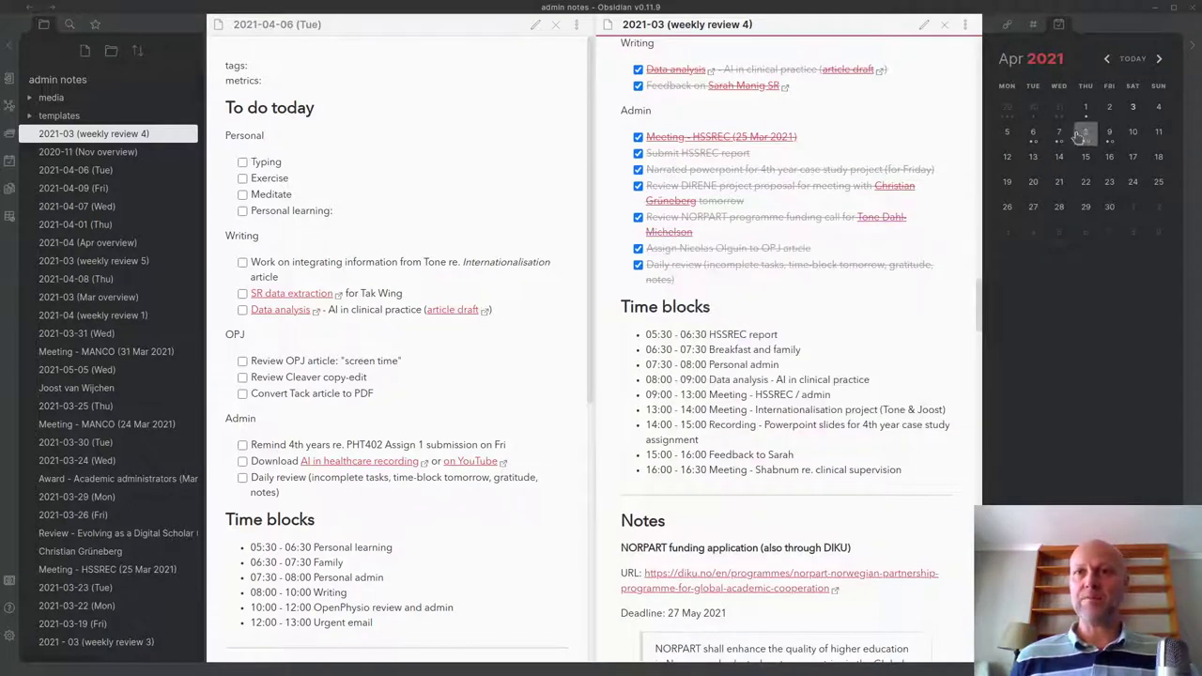
Read the Thursday entry's time blocks, NORPART funding notes, meeting notes and DIRENE project application in the weekly review.
scroll(752, 149, down, 8)
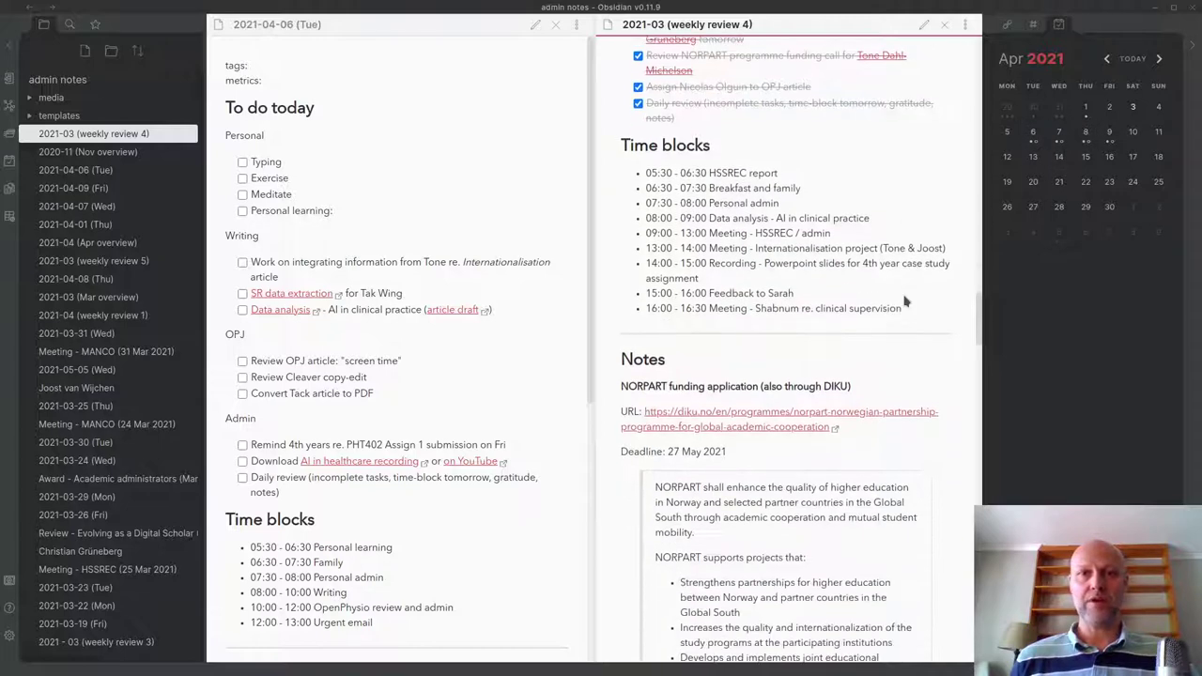
scroll(738, 450, down, 10)
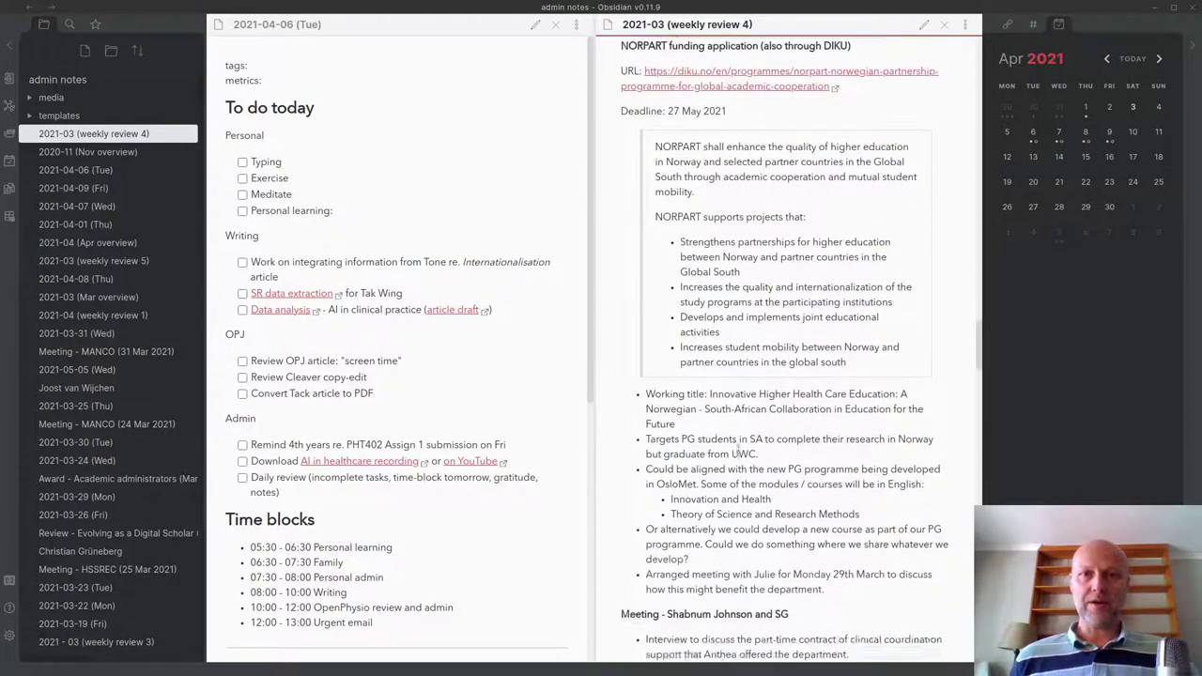
scroll(761, 366, down, 5)
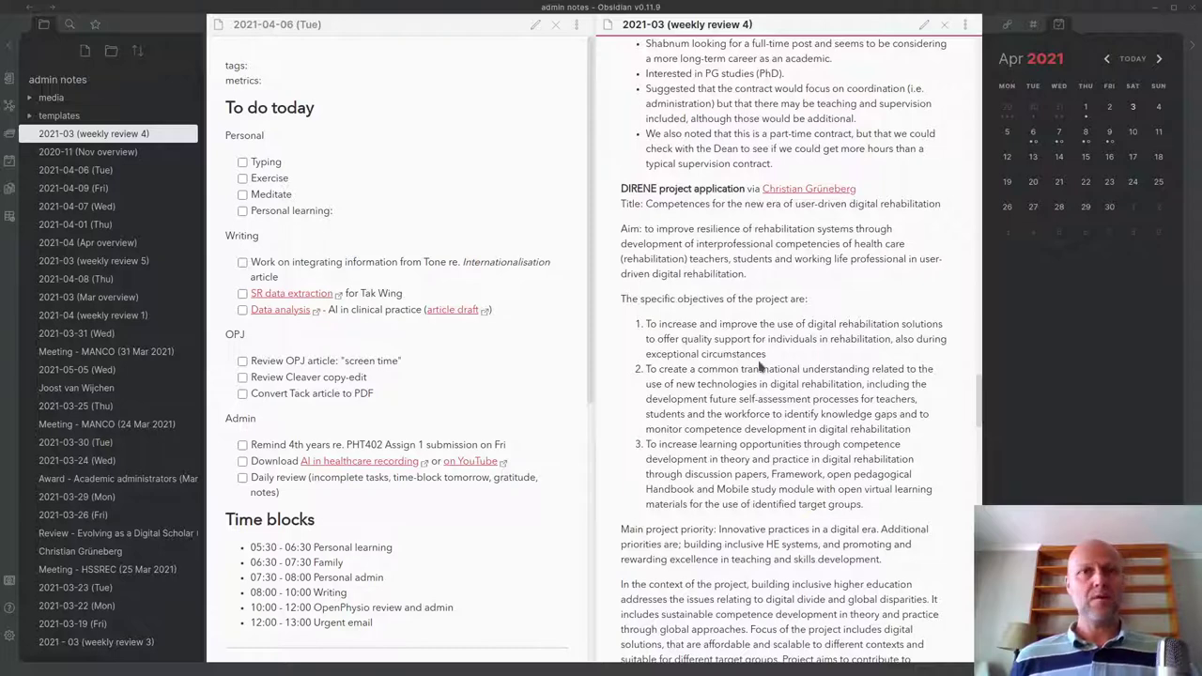
scroll(761, 367, down, 8)
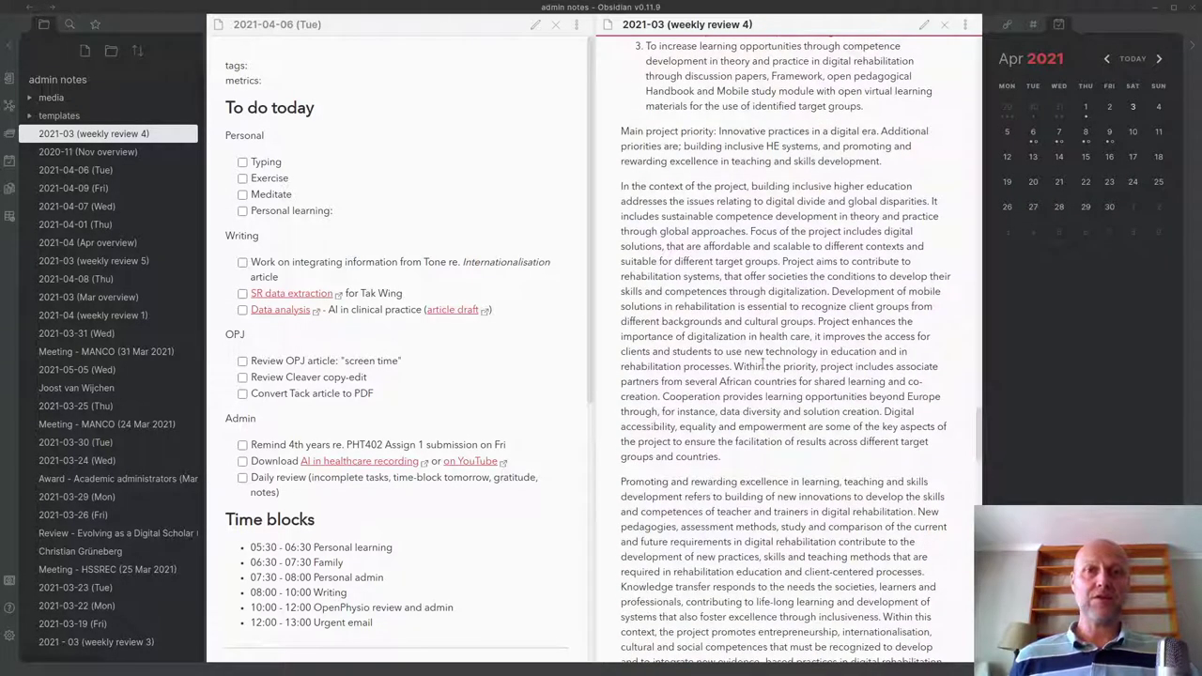
scroll(763, 364, down, 6)
Go back over the Thursday meeting and funding notes and return to the weekly review's opening intentions.
scroll(770, 364, up, 12)
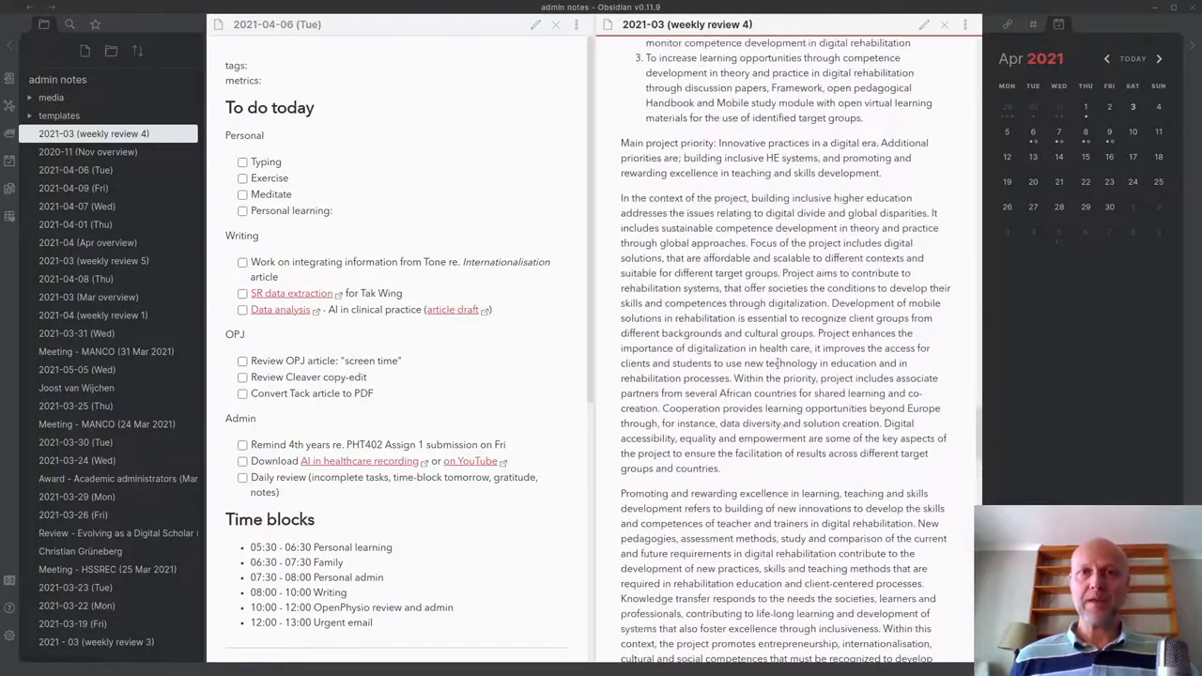
scroll(778, 362, up, 4)
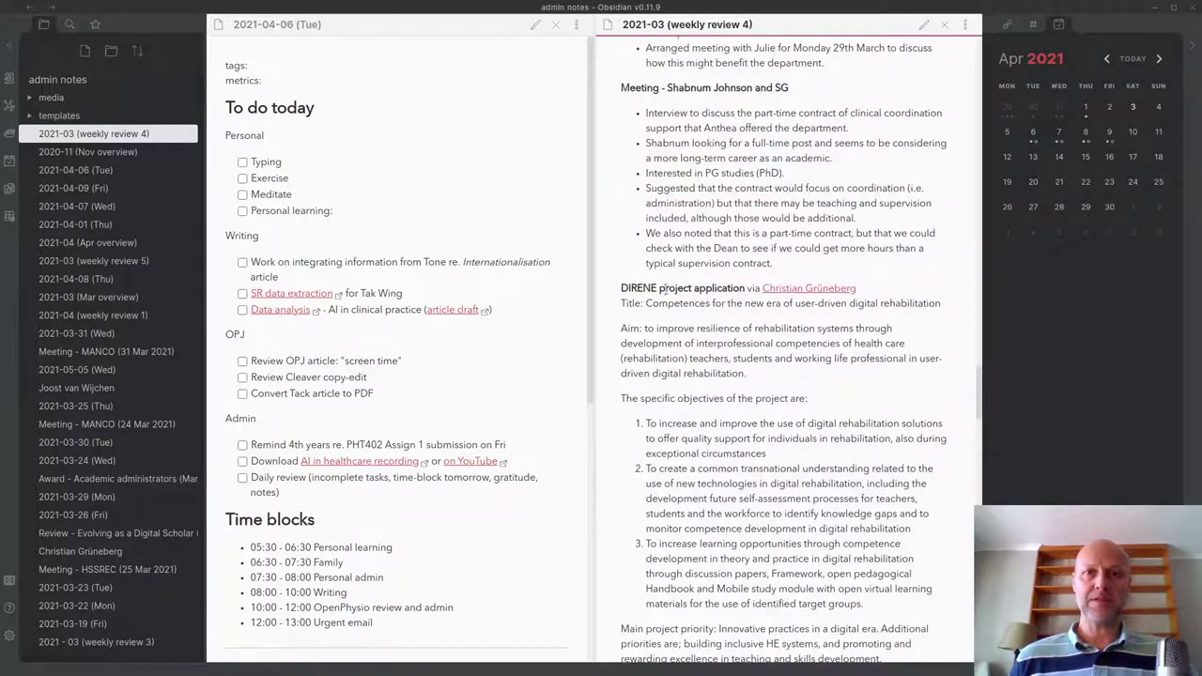
scroll(805, 372, up, 7)
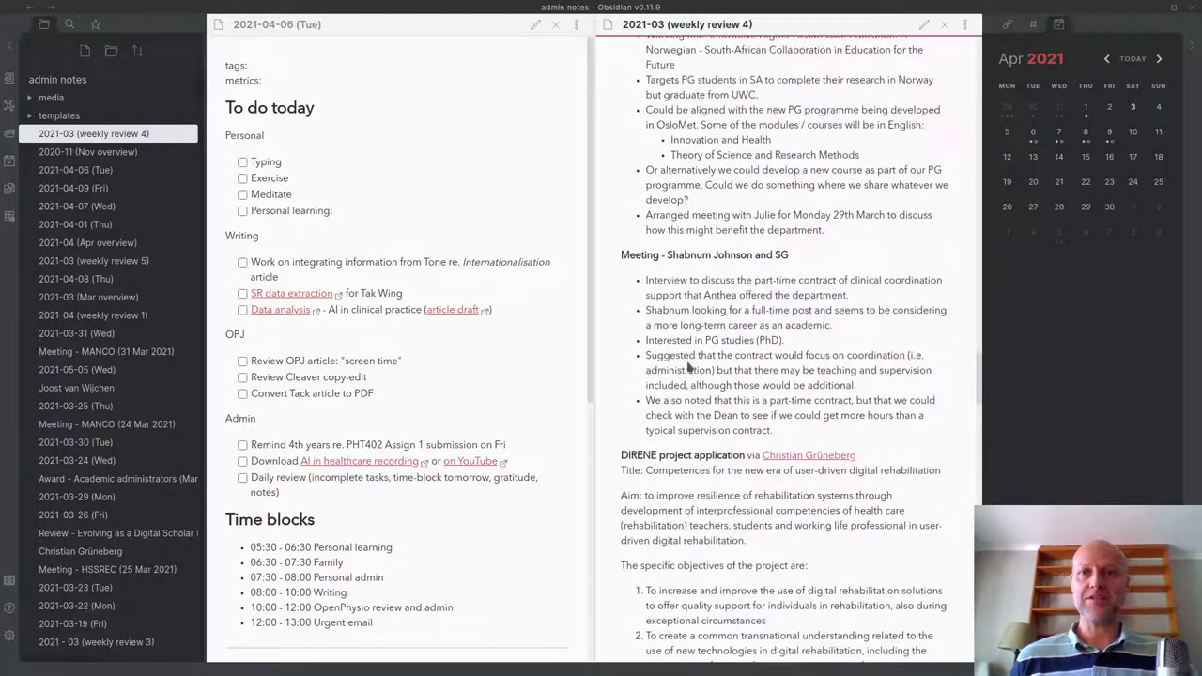
scroll(699, 359, up, 3)
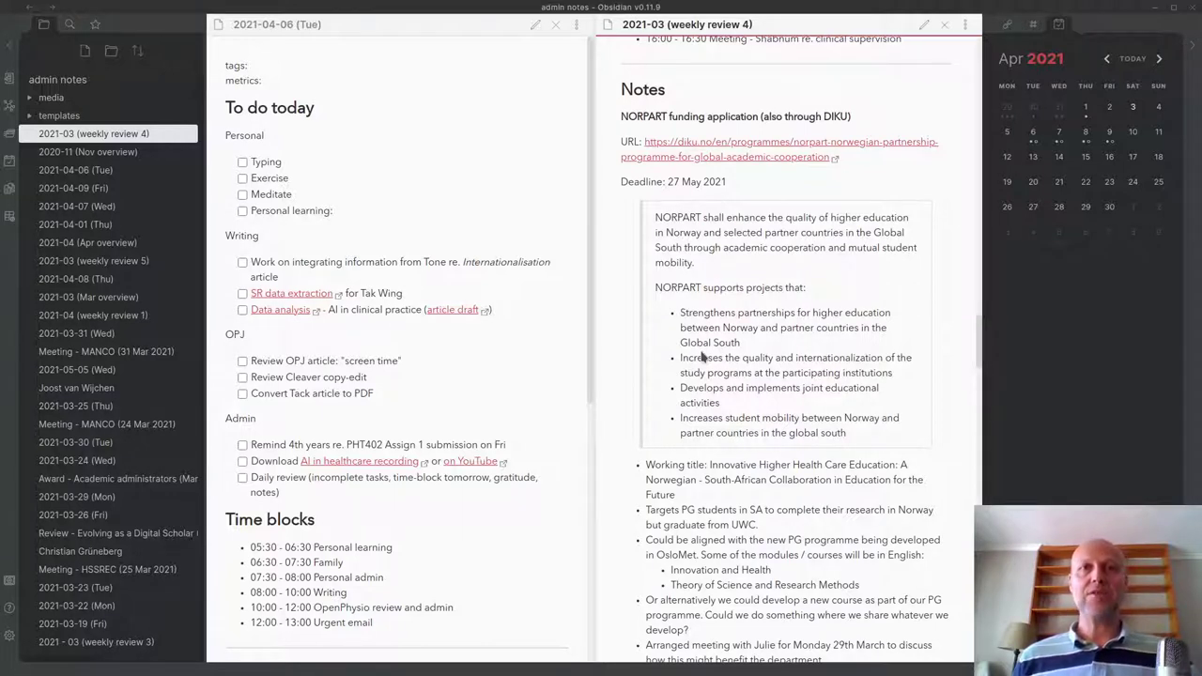
scroll(703, 357, up, 8)
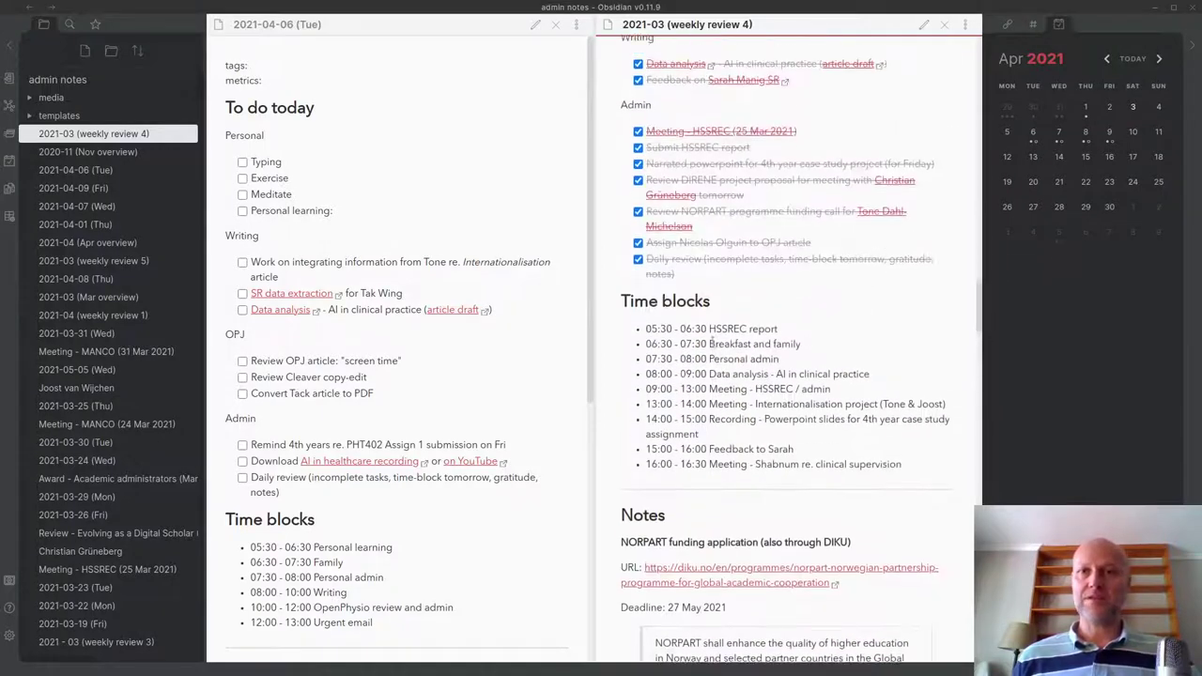
drag(982, 282, 984, 35)
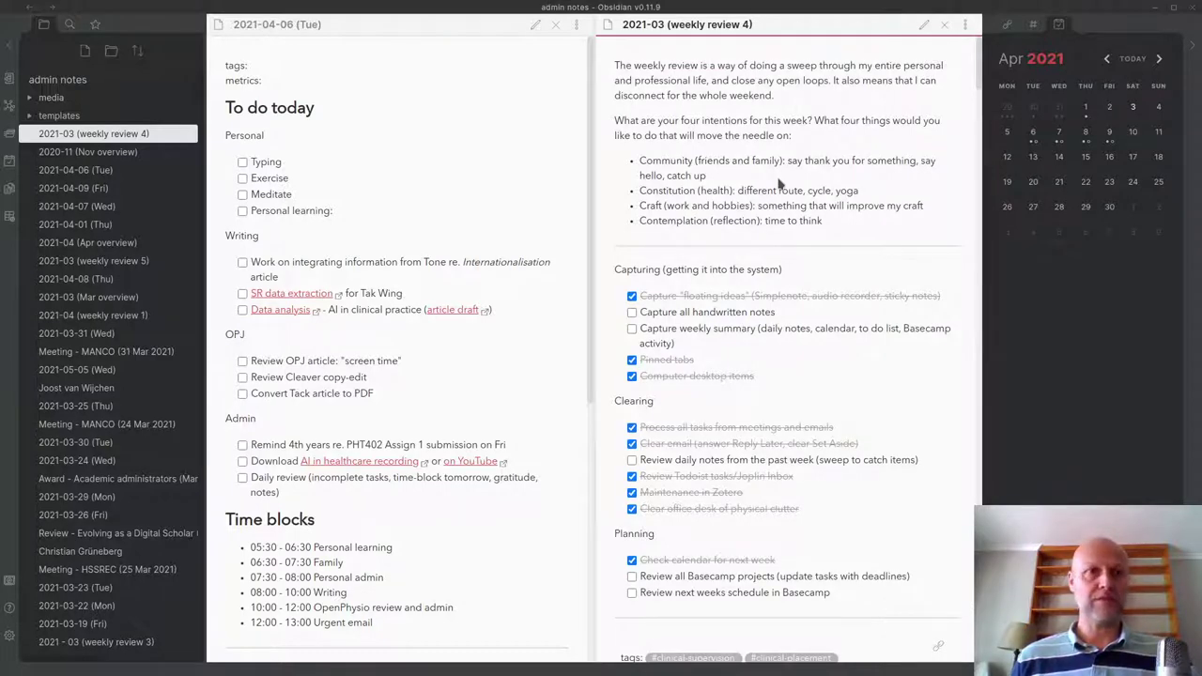
Open the 2020-11 (Nov overview) note beside the daily note and examine its important things and Week 1 to Week 4 summaries.
click(169, 153)
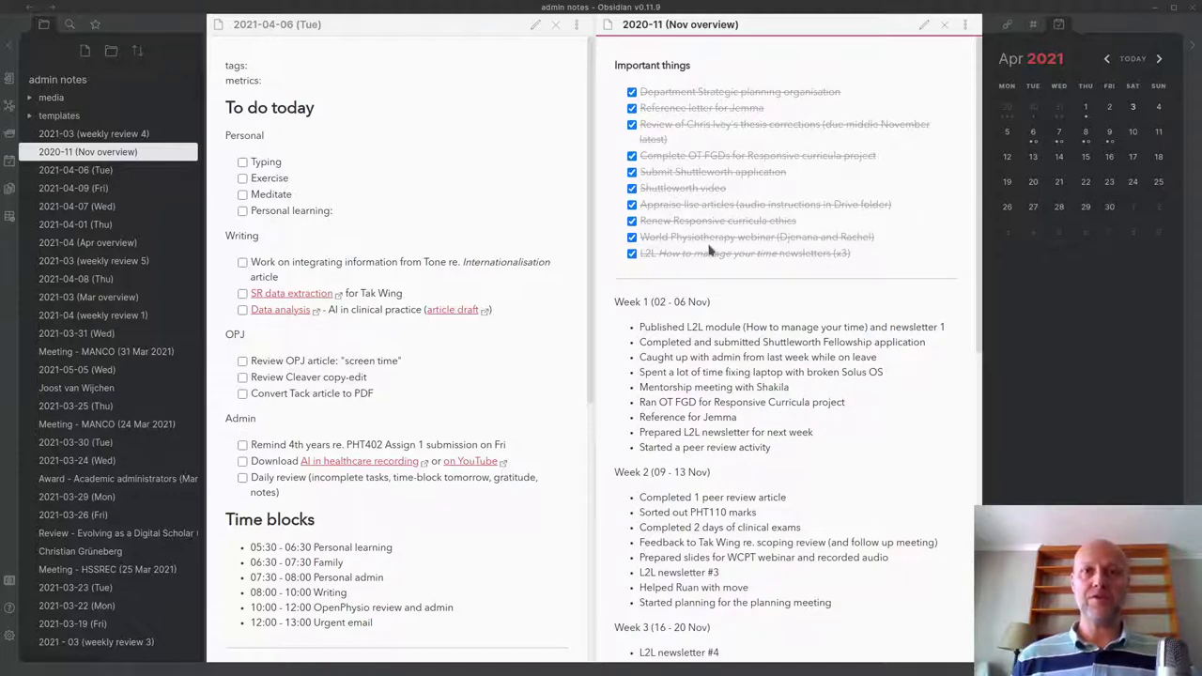
scroll(711, 251, down, 2)
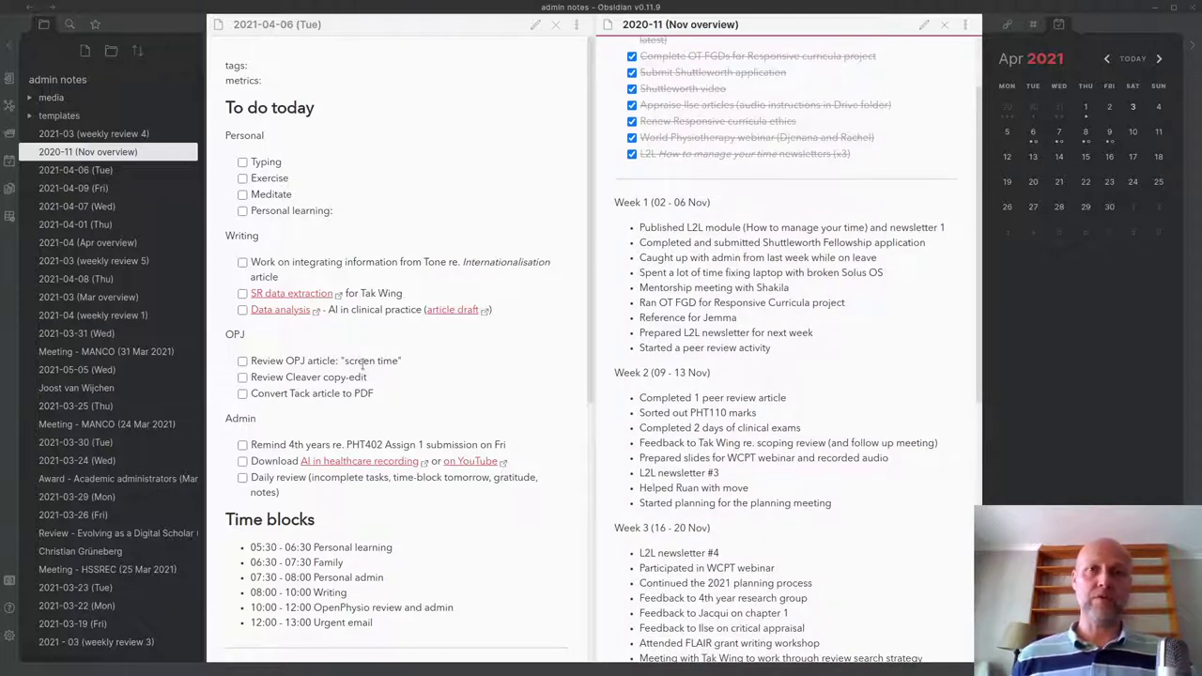
scroll(819, 282, down, 1)
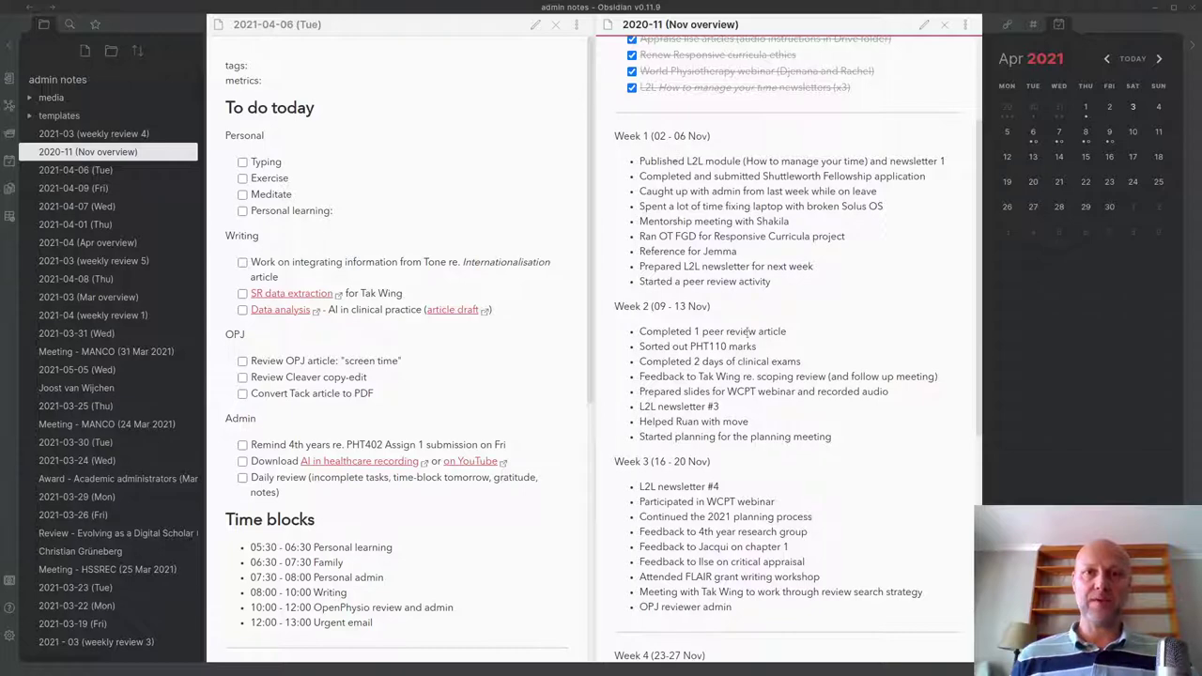
scroll(745, 330, down, 3)
scroll(736, 324, down, 3)
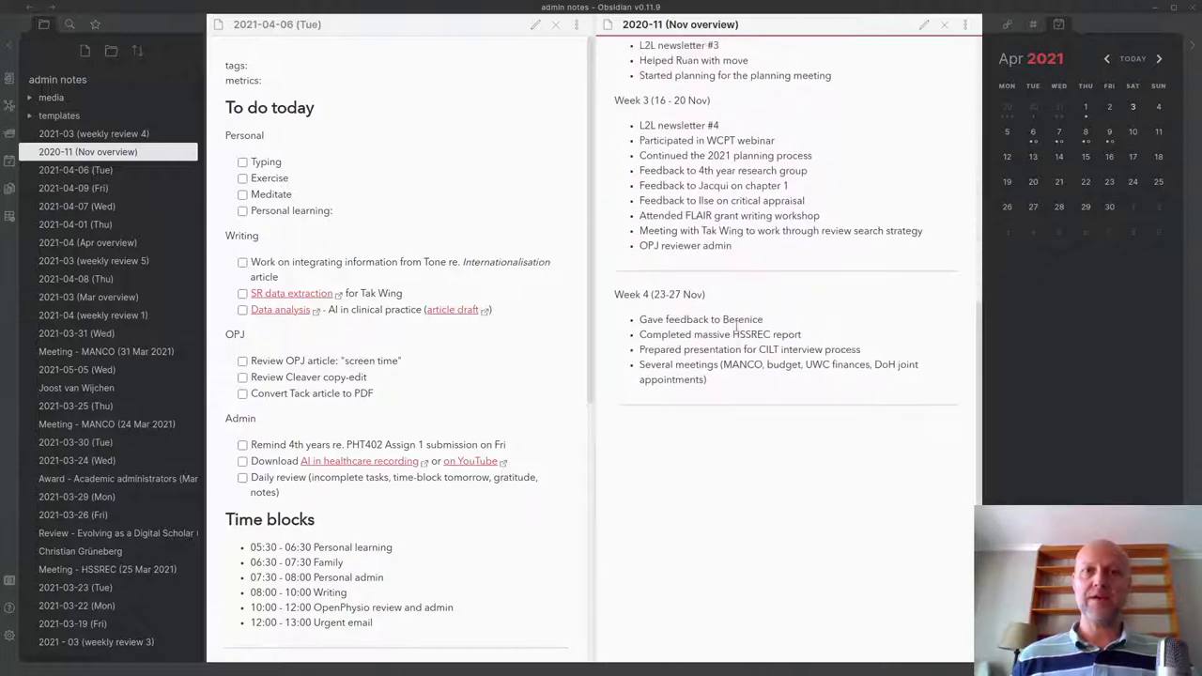
scroll(740, 329, up, 10)
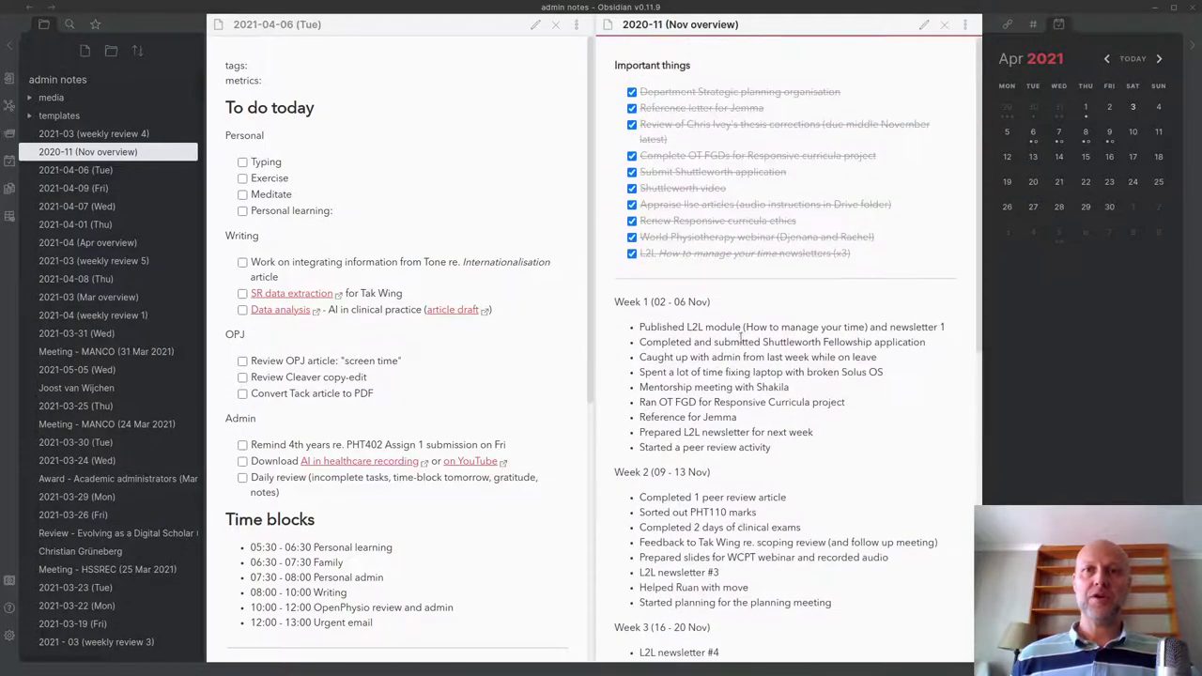
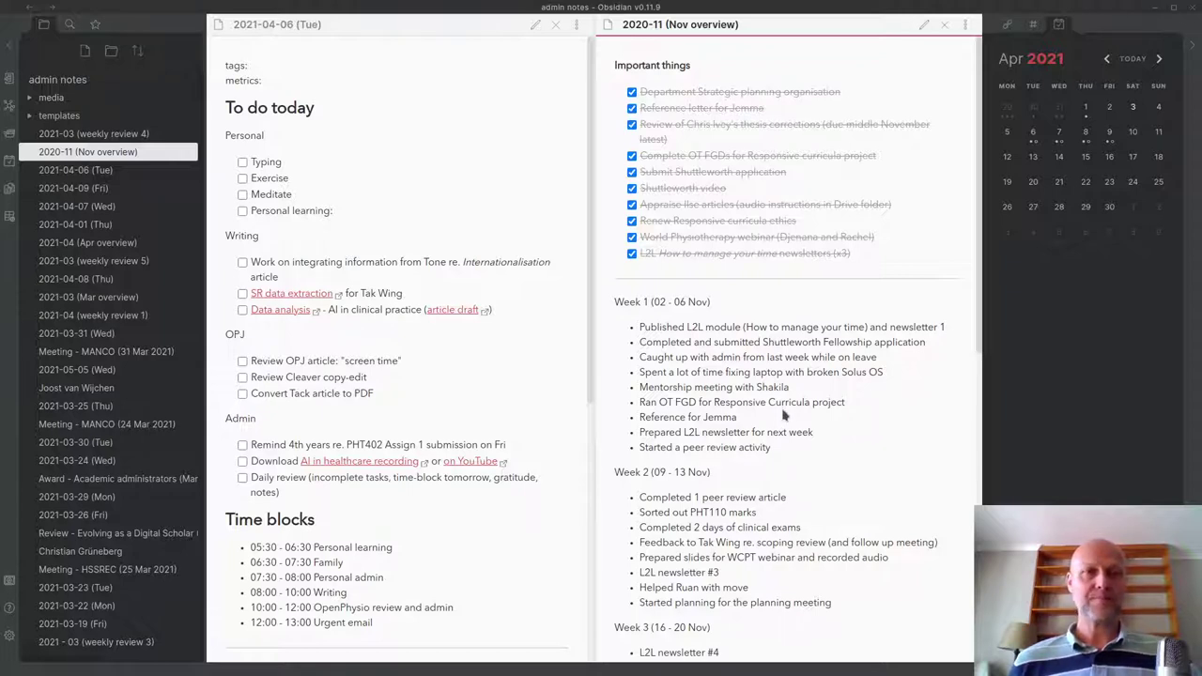
Look through the admin notes list of daily notes, meeting notes, weekly reviews and monthly overviews, back to February 2021.
scroll(132, 370, down, 4)
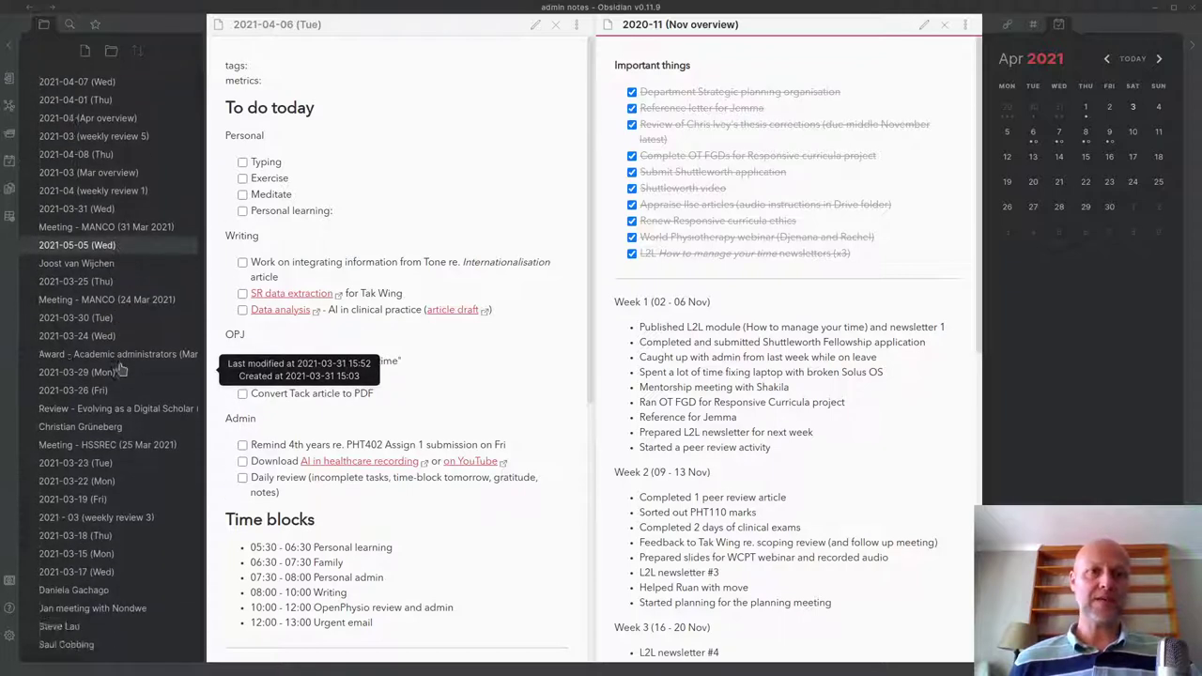
scroll(119, 368, down, 2)
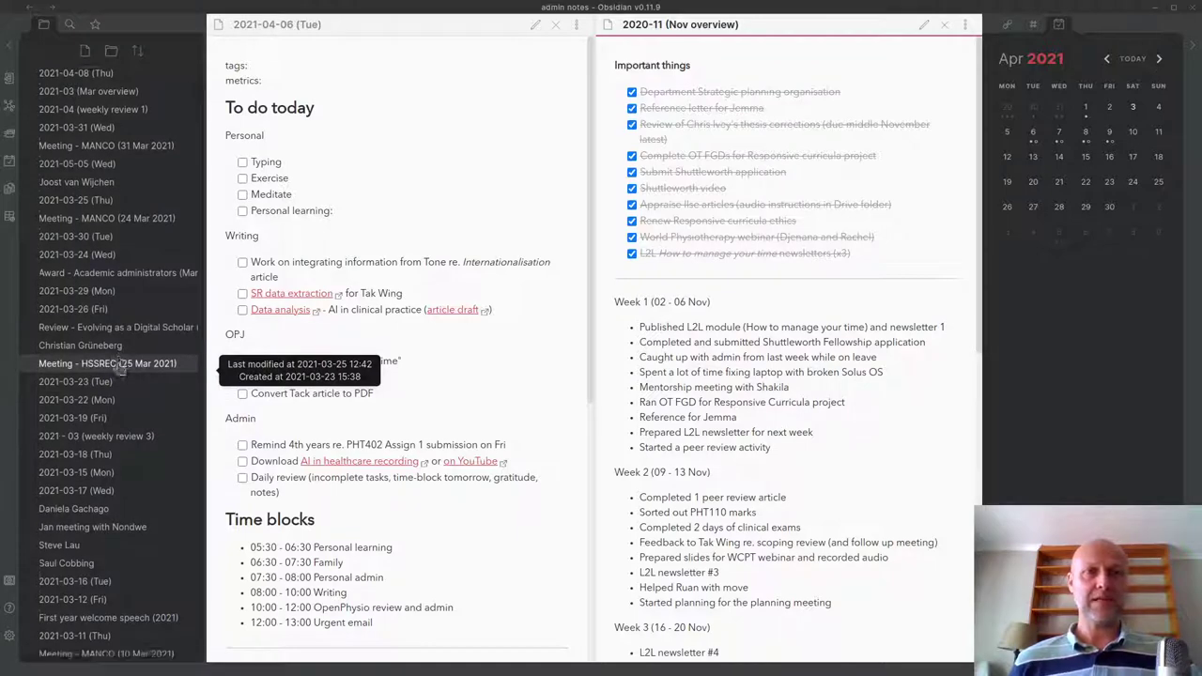
scroll(91, 289, up, 6)
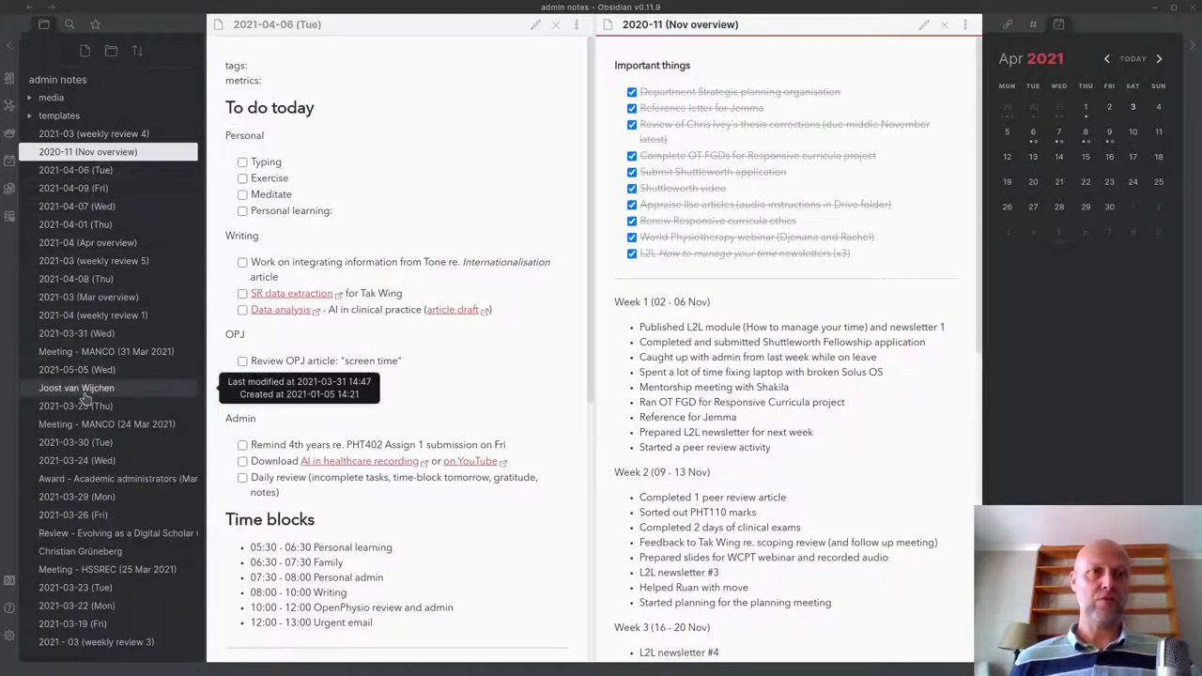
scroll(86, 396, down, 10)
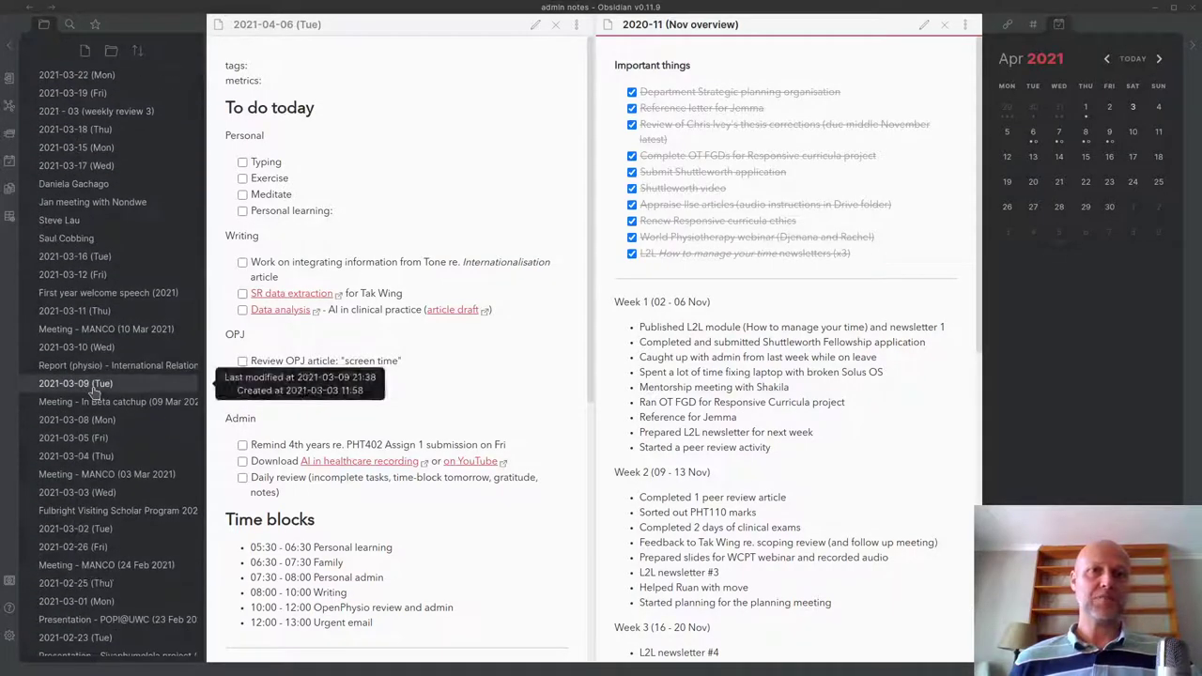
scroll(91, 376, down, 3)
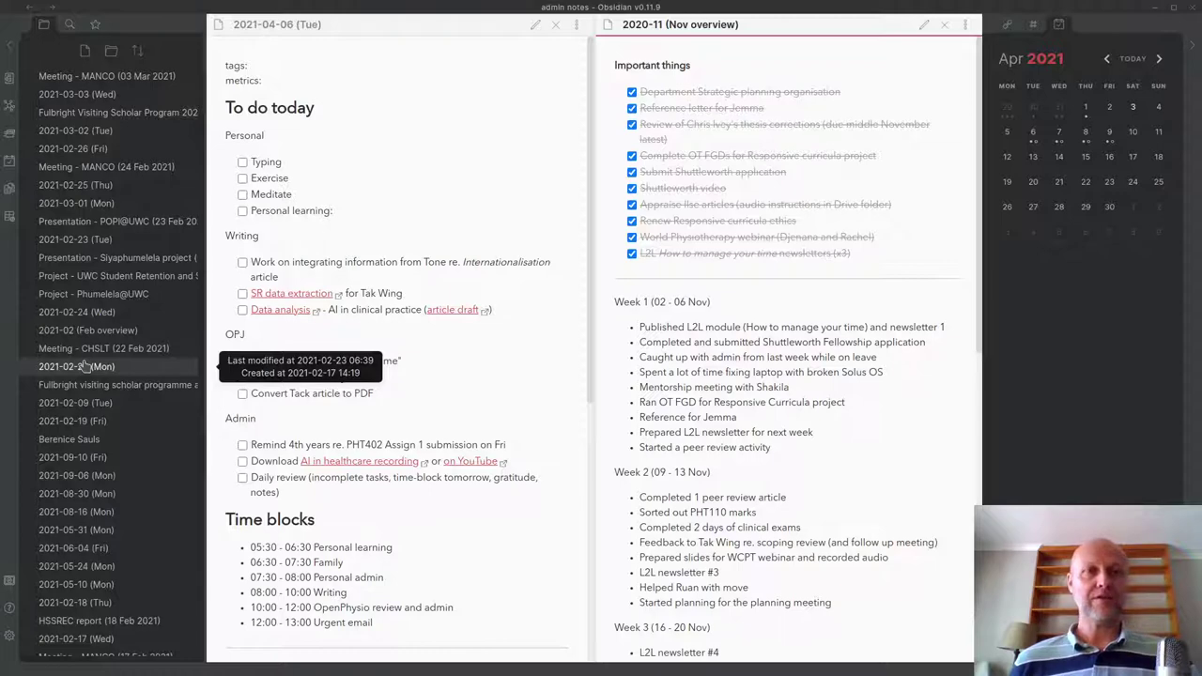
scroll(94, 348, up, 4)
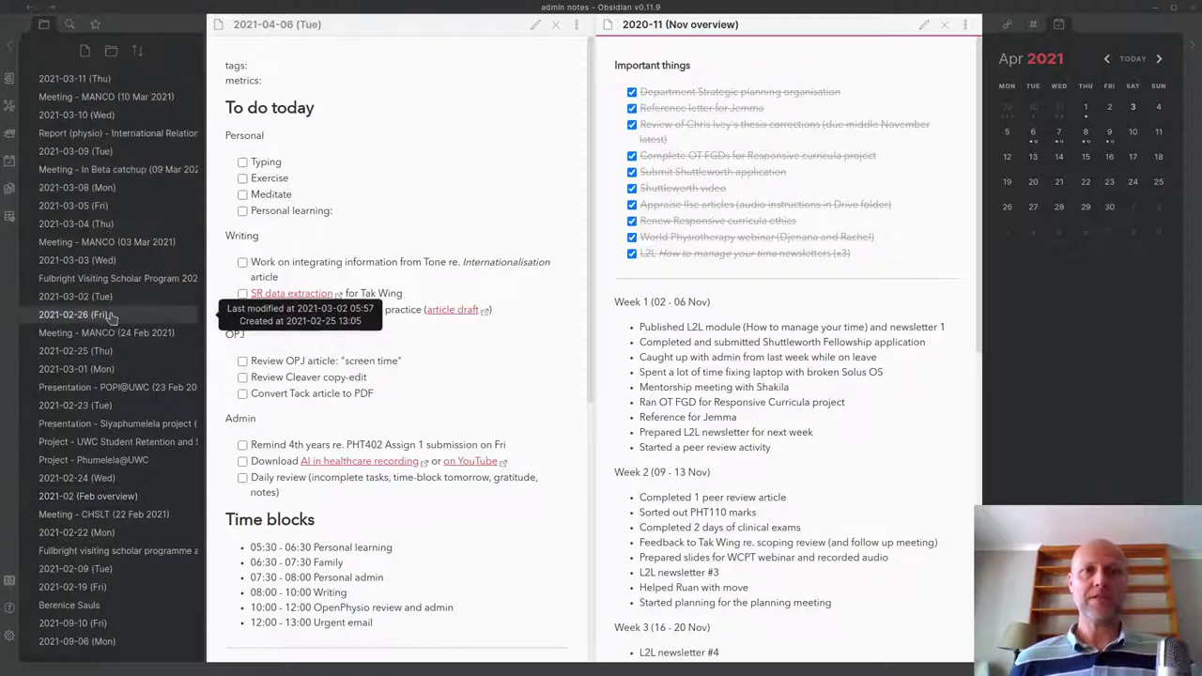
scroll(110, 315, up, 10)
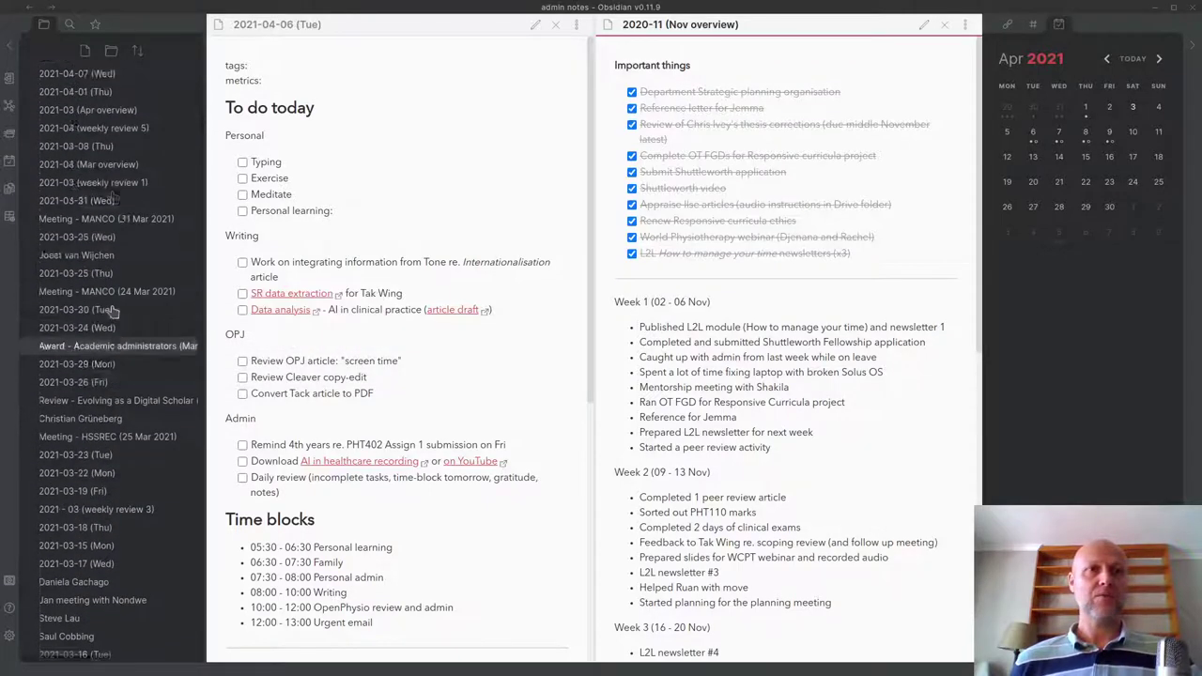
scroll(112, 310, up, 3)
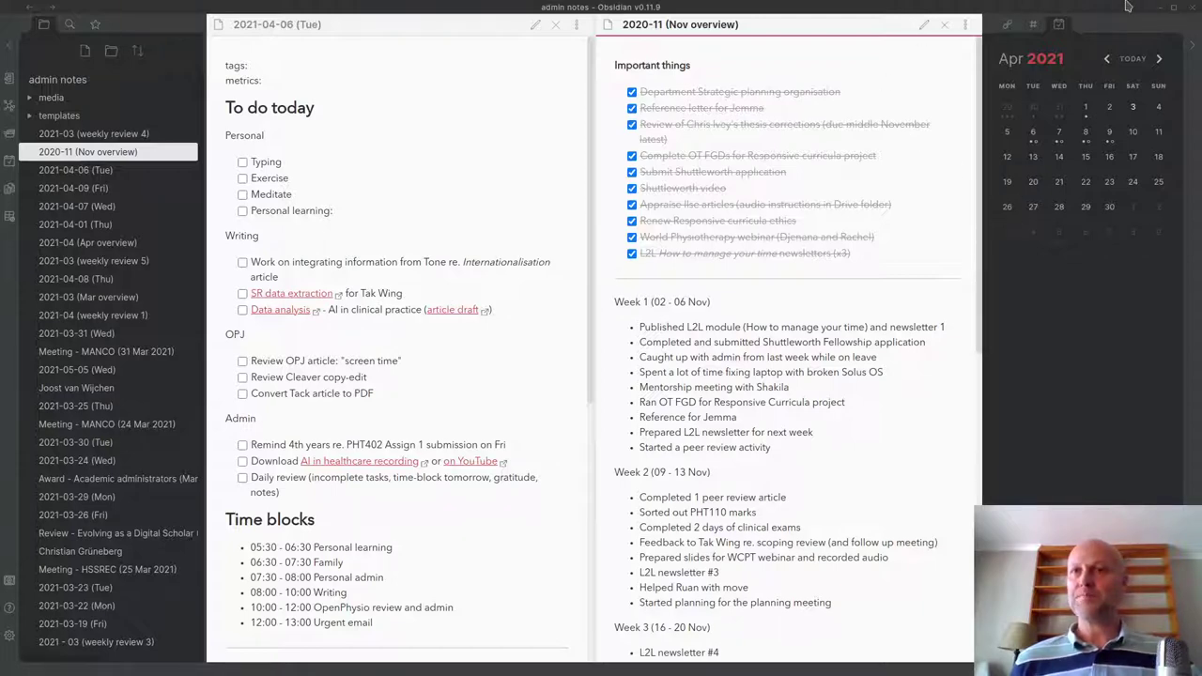
Switch to Joplin and read through the Notes - Philosophy of AI note.
click(1155, 8)
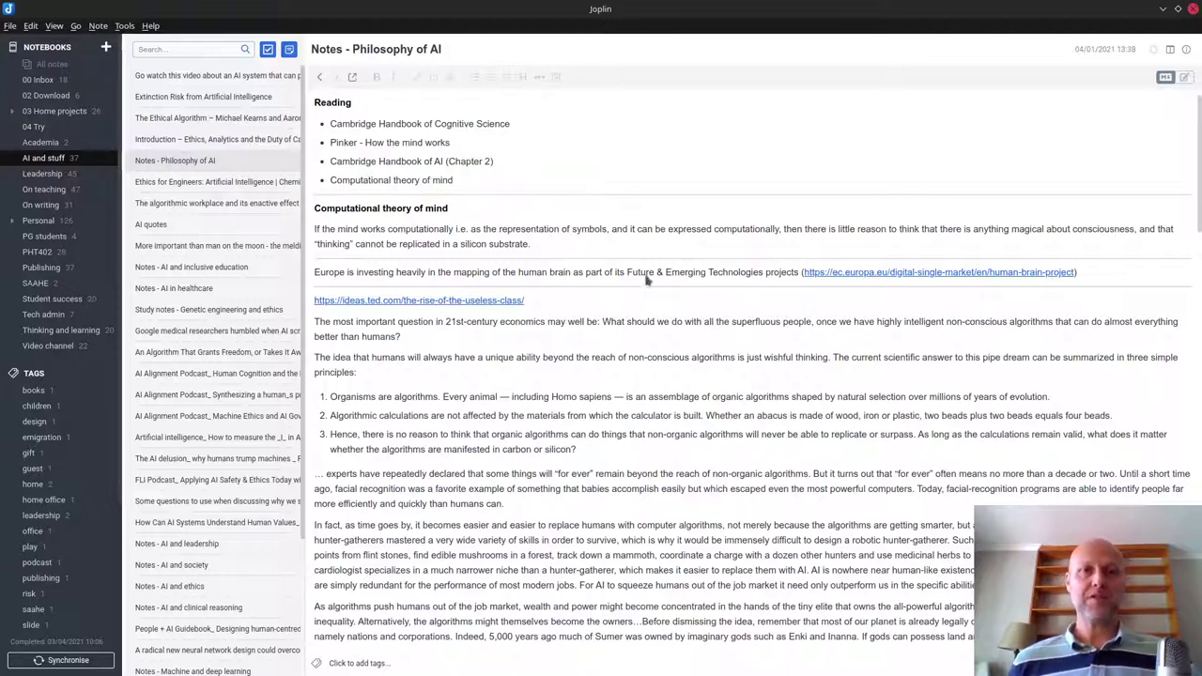
scroll(645, 276, down, 10)
scroll(673, 320, down, 1)
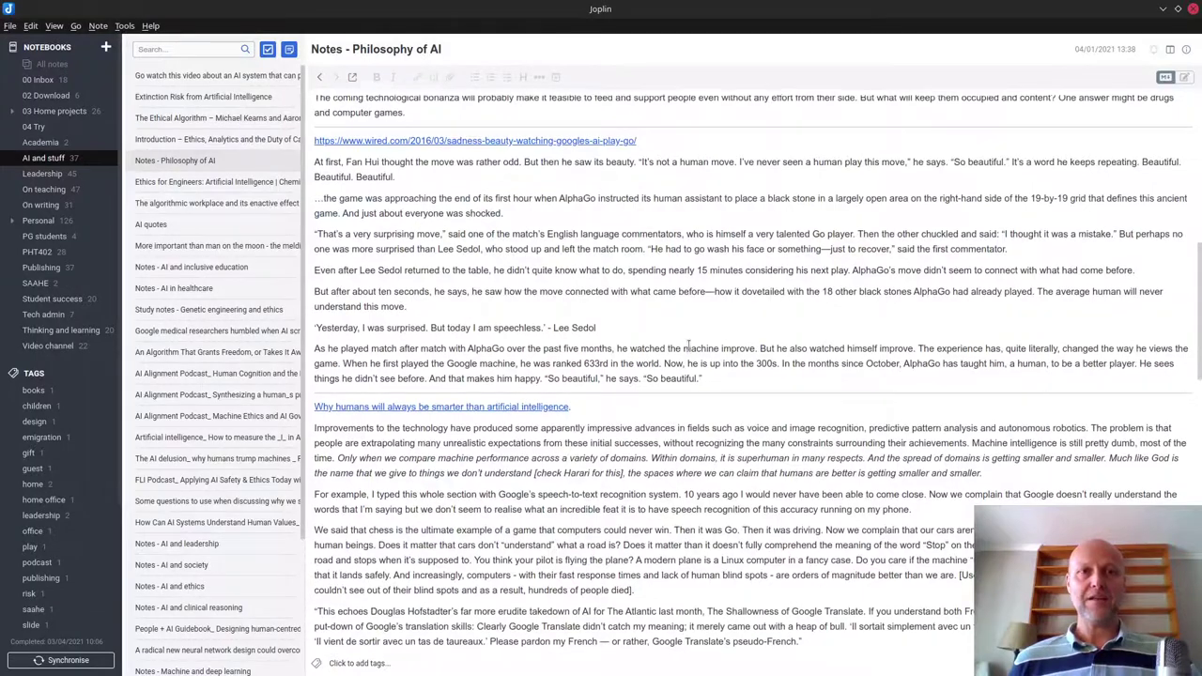
scroll(698, 344, up, 2)
scroll(698, 344, up, 4)
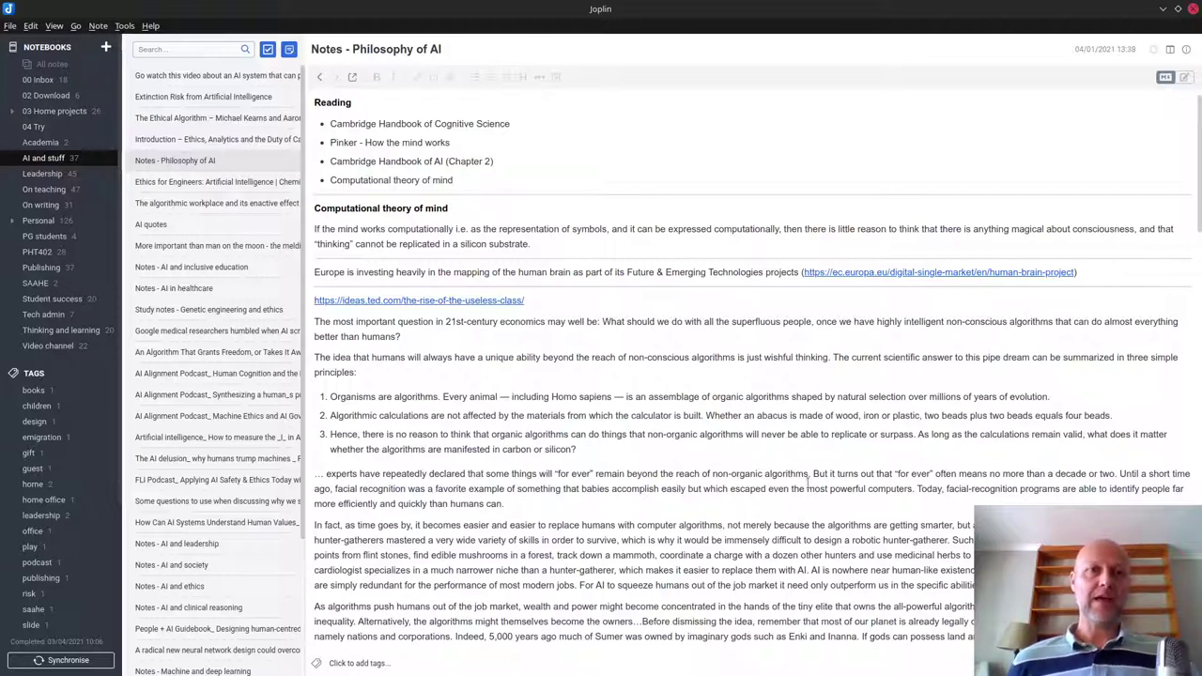
View the saved article notes In Defense of Thinking and How to Delete Your Old Online Accounts in the 00 Inbox notebook.
click(39, 82)
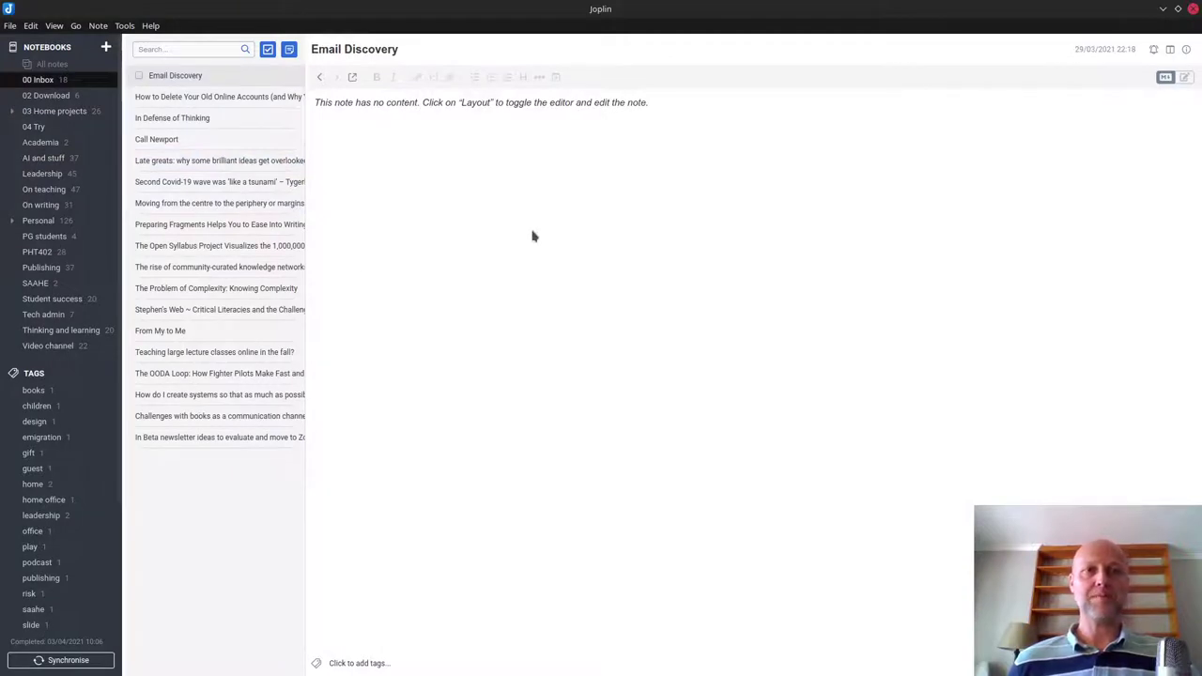
click(219, 118)
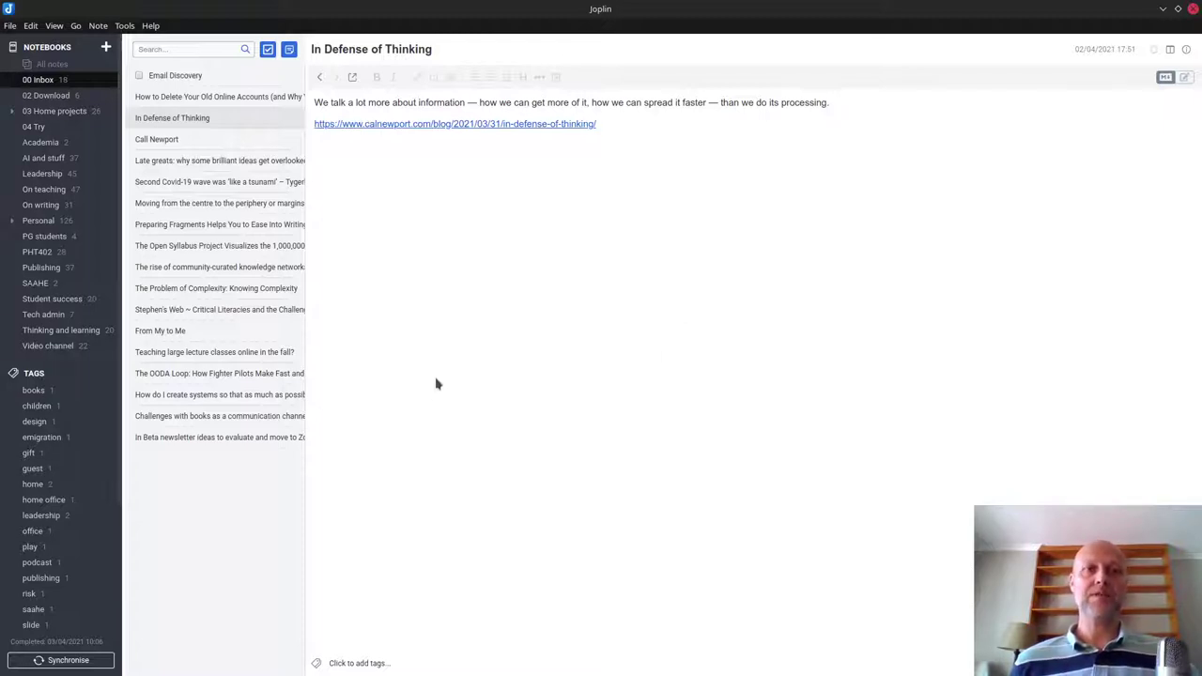
click(39, 82)
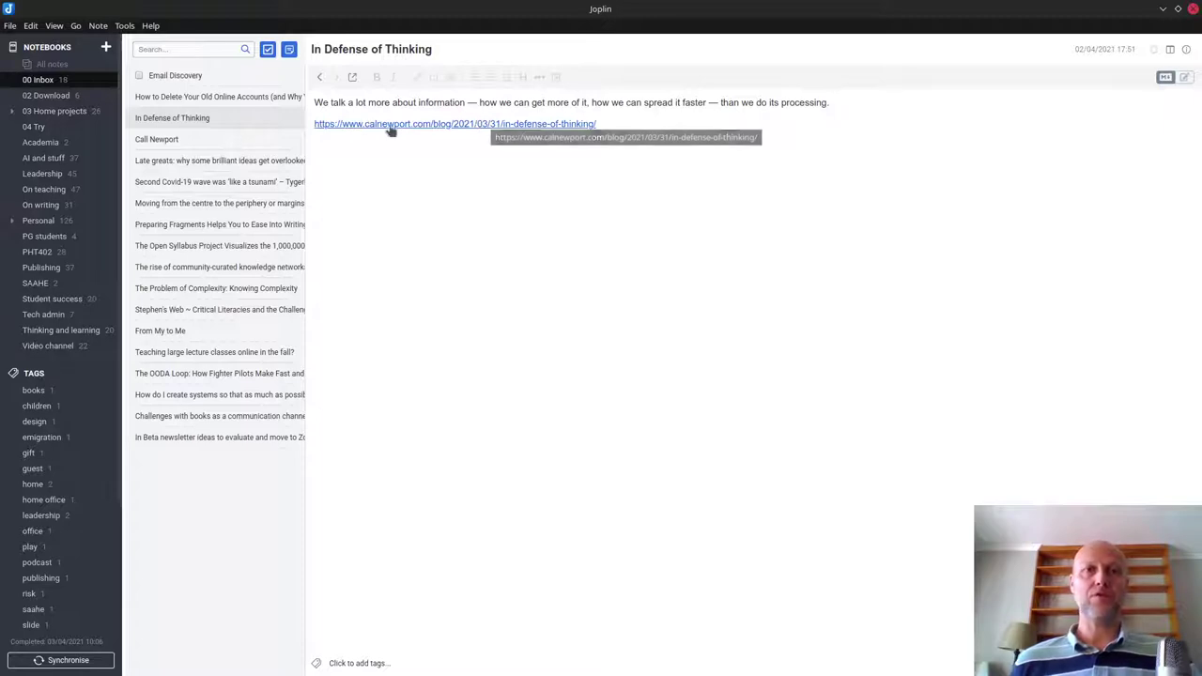
click(284, 98)
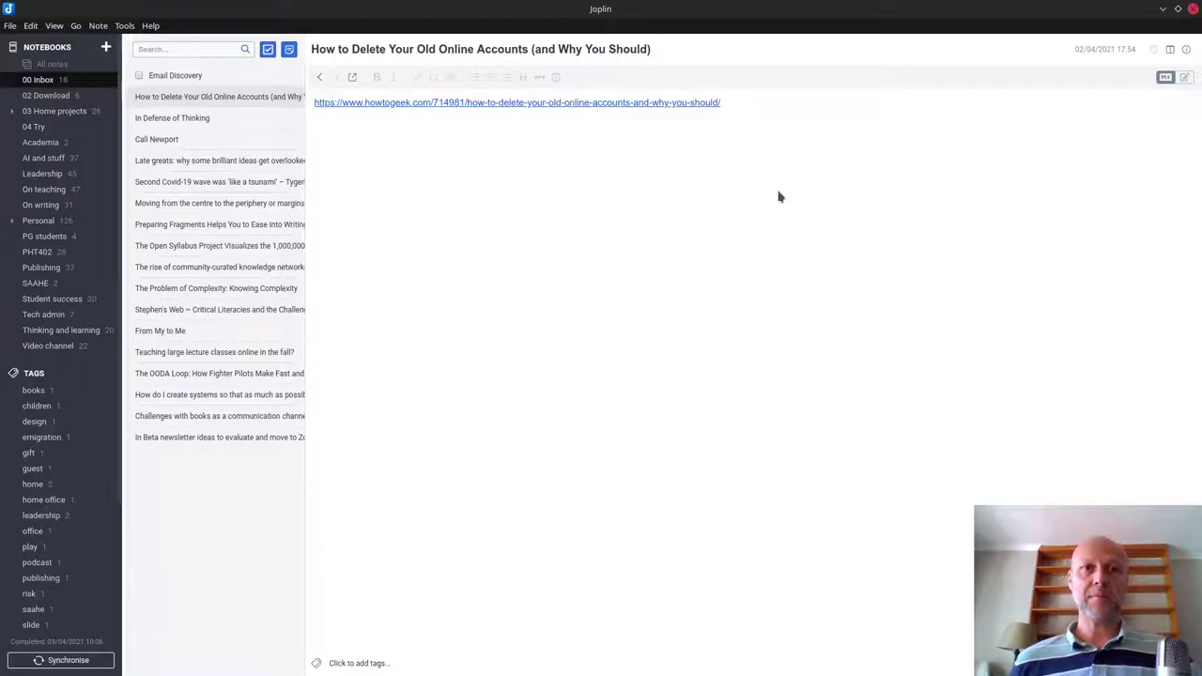
Switch to Zotero and read the My notes entry attached to the Feedback, Engagement and Tracking (FEATS) item.
click(1163, 9)
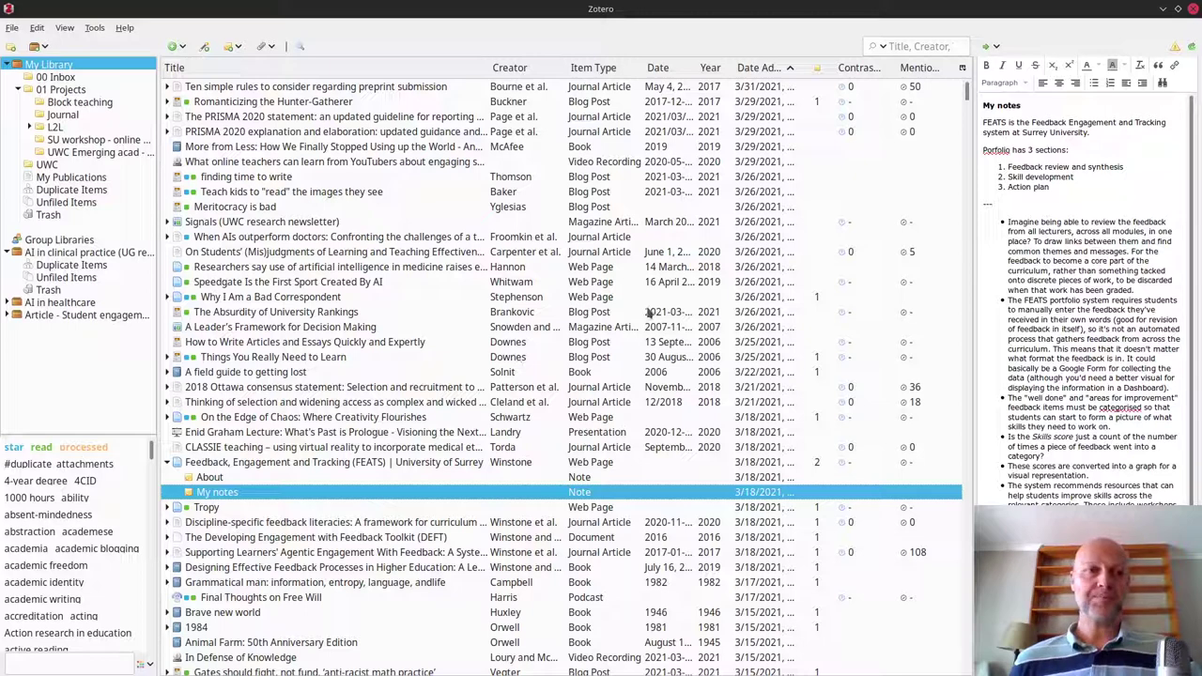
scroll(1071, 235, down, 3)
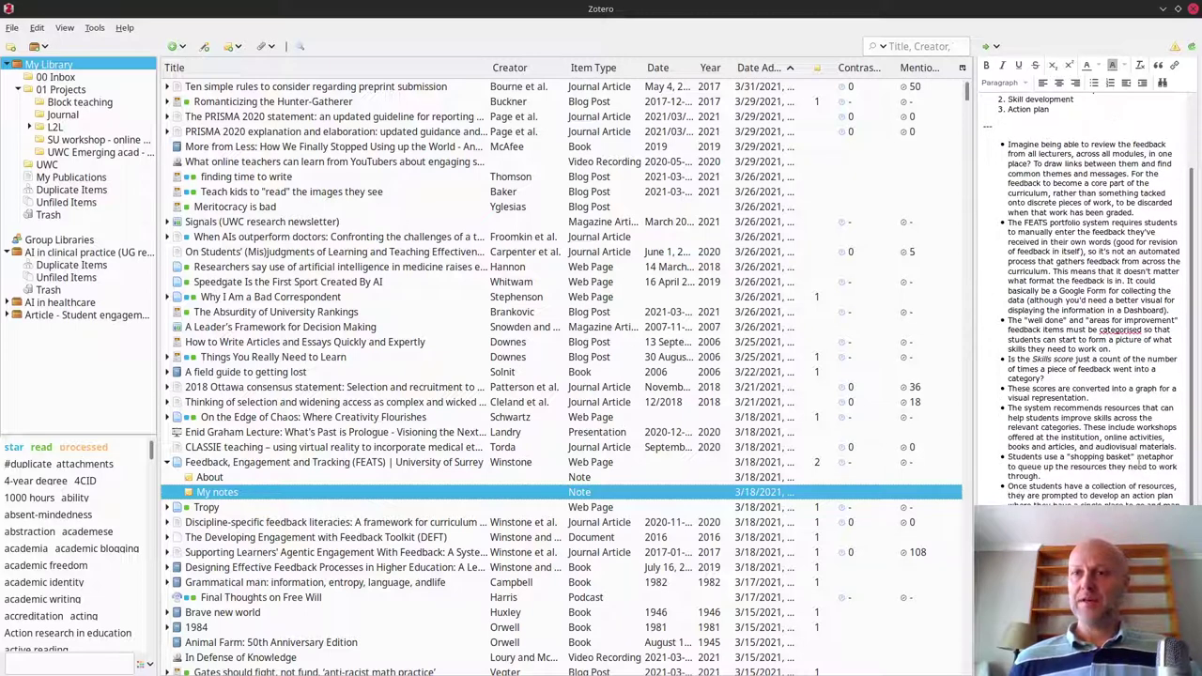
scroll(1090, 282, up, 3)
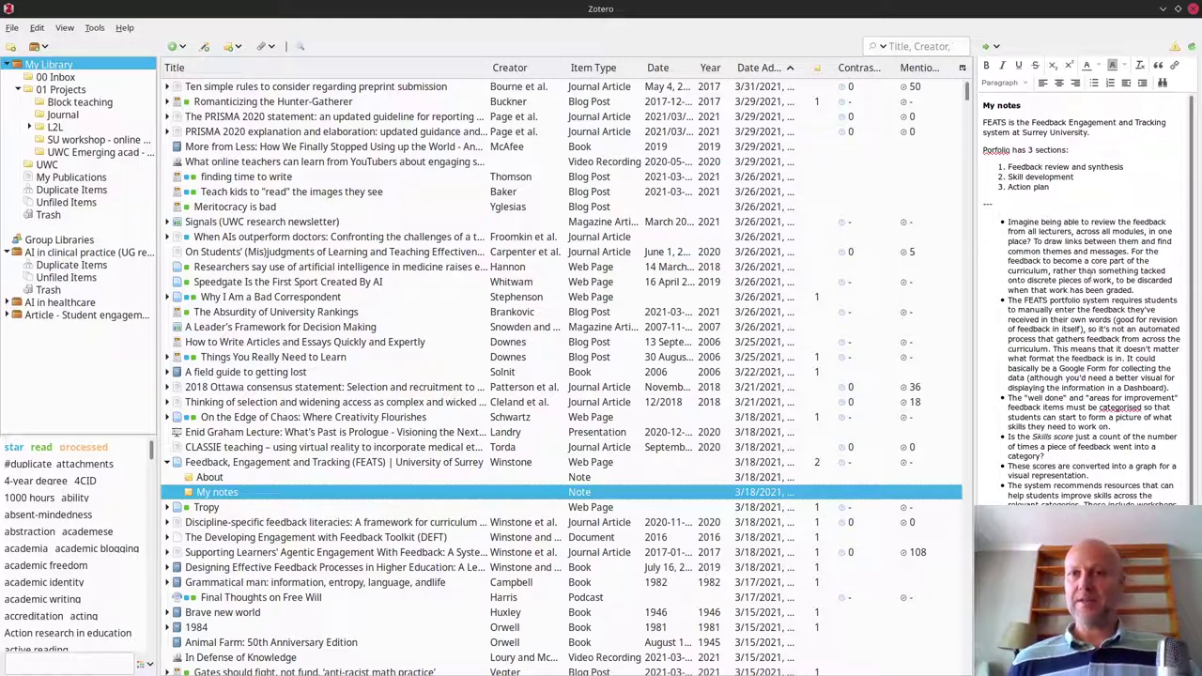
scroll(1077, 317, down, 2)
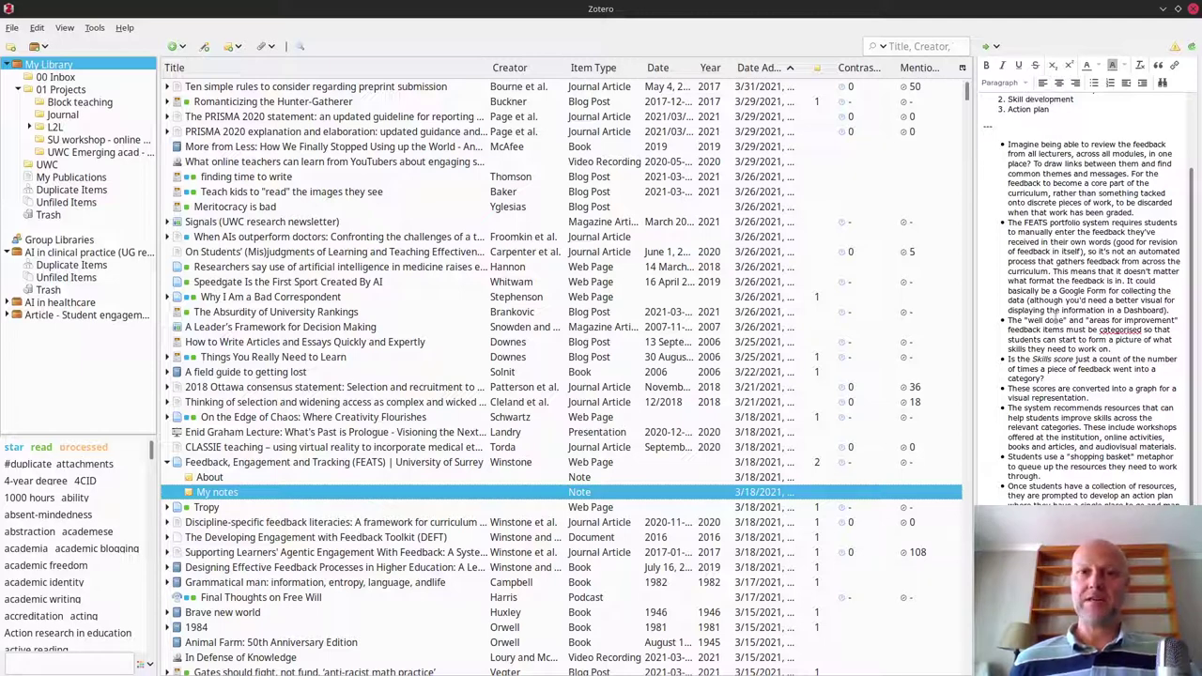
scroll(1055, 319, up, 2)
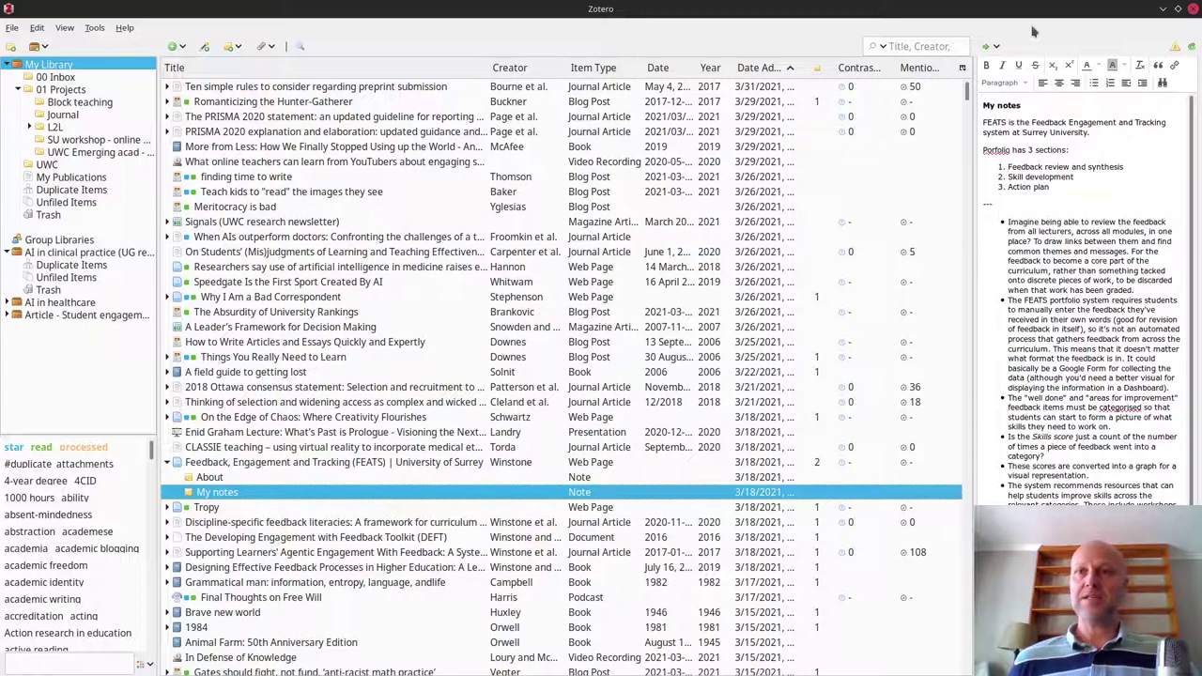
Leave Zotero and switch to the knowledge notes vault in Obsidian.
click(1163, 11)
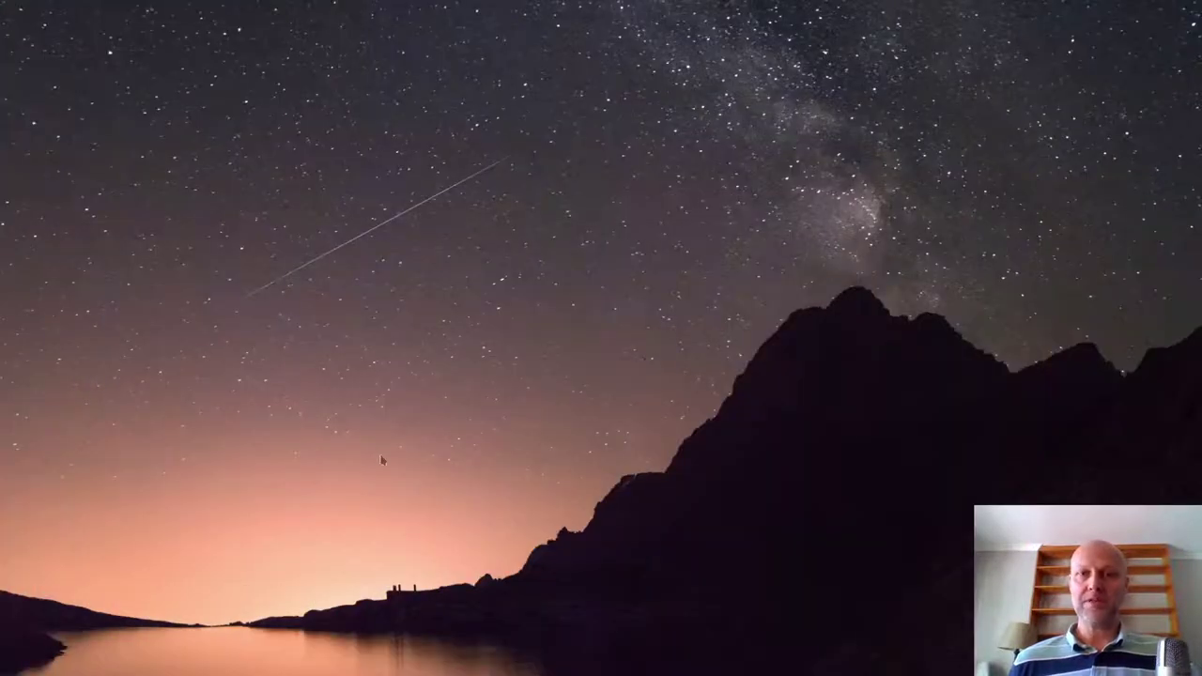
mouse_move(192, 671)
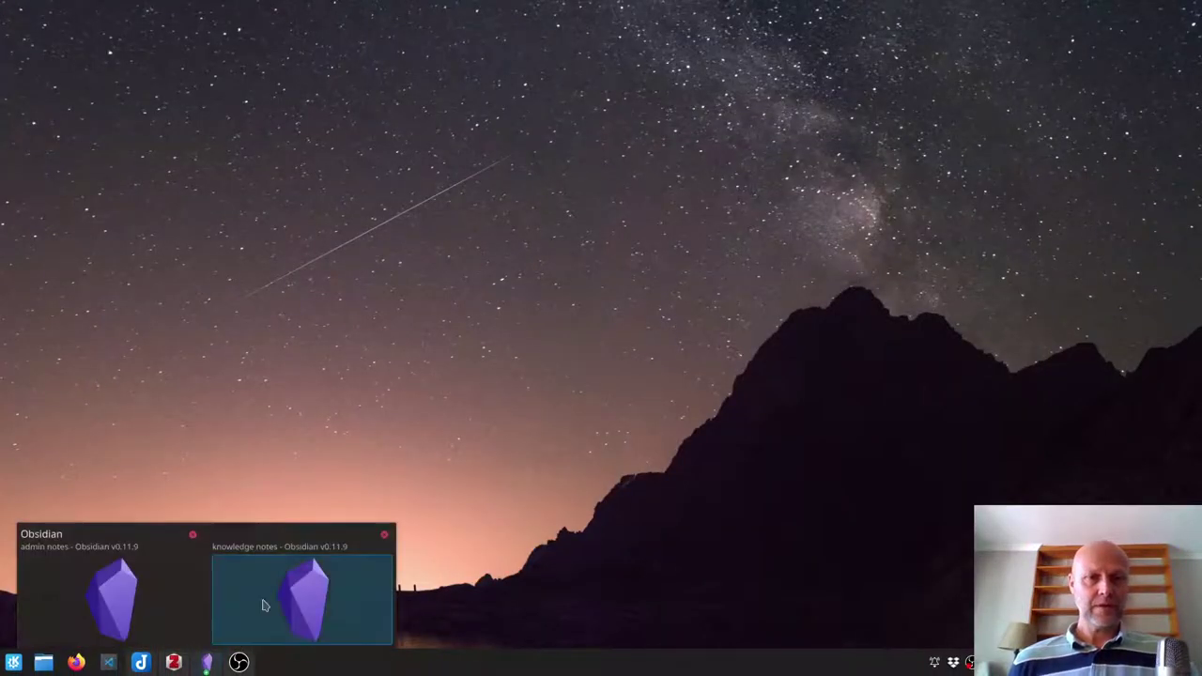
click(242, 601)
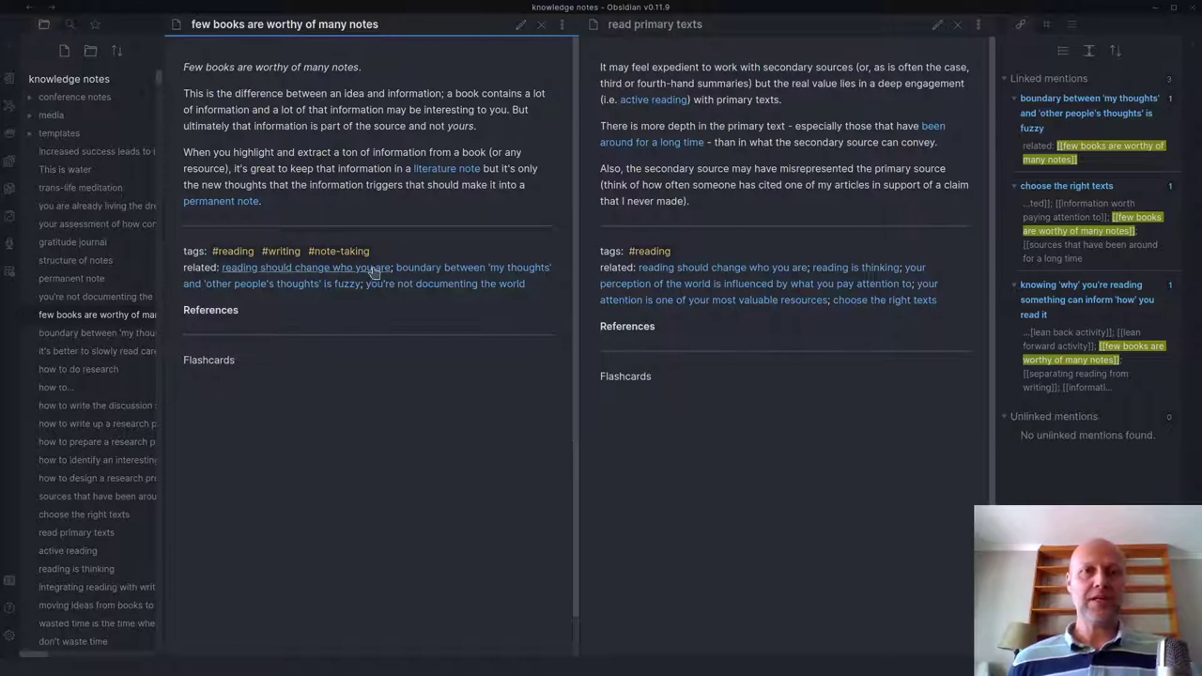
Preview the related notes on reading changing who you are and the fuzzy boundary between thoughts from the few books are worthy of many notes note.
mouse_move(376, 269)
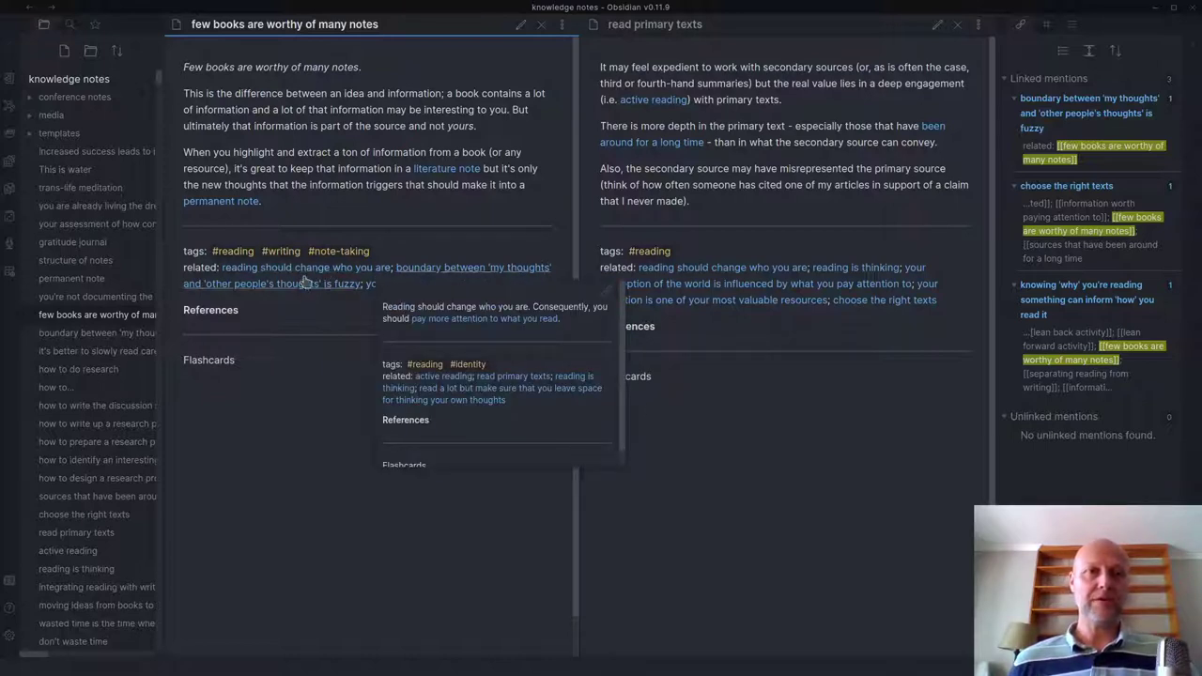
mouse_move(413, 270)
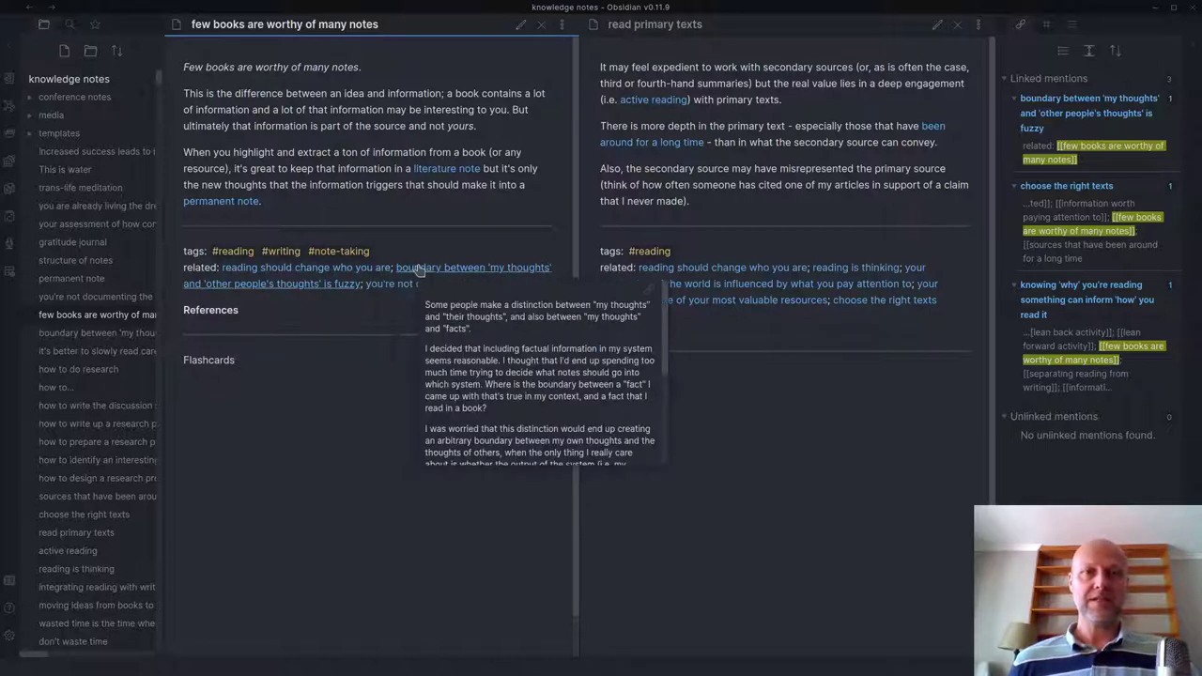
scroll(517, 319, down, 5)
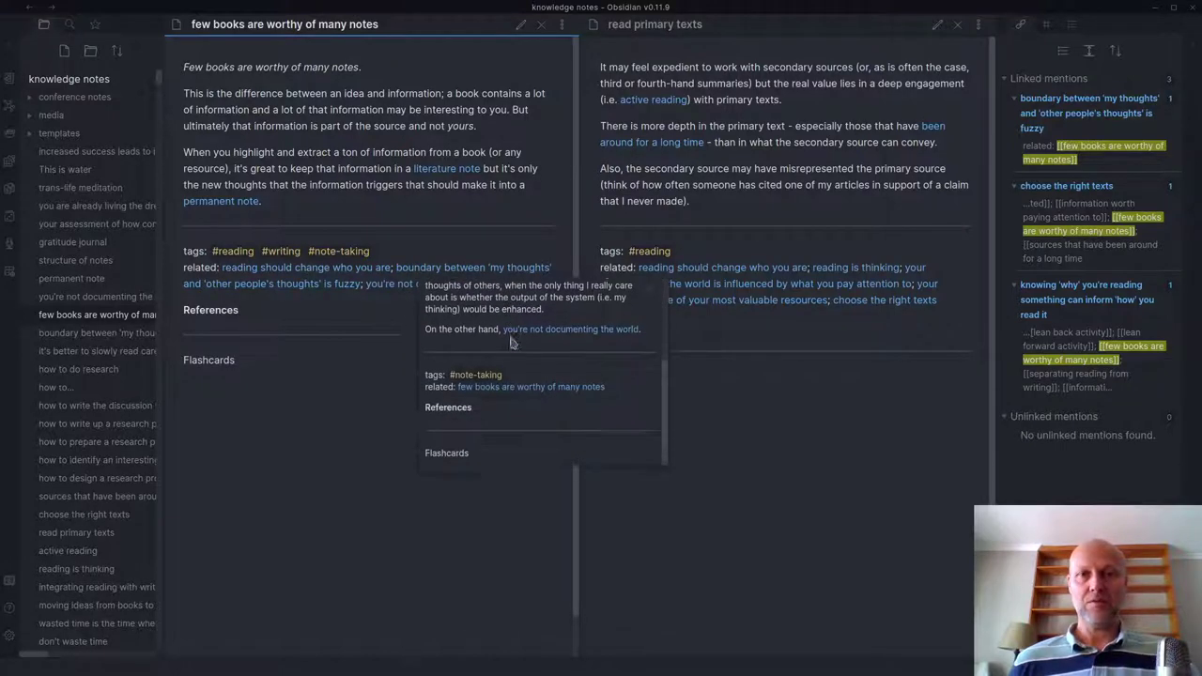
scroll(498, 343, up, 5)
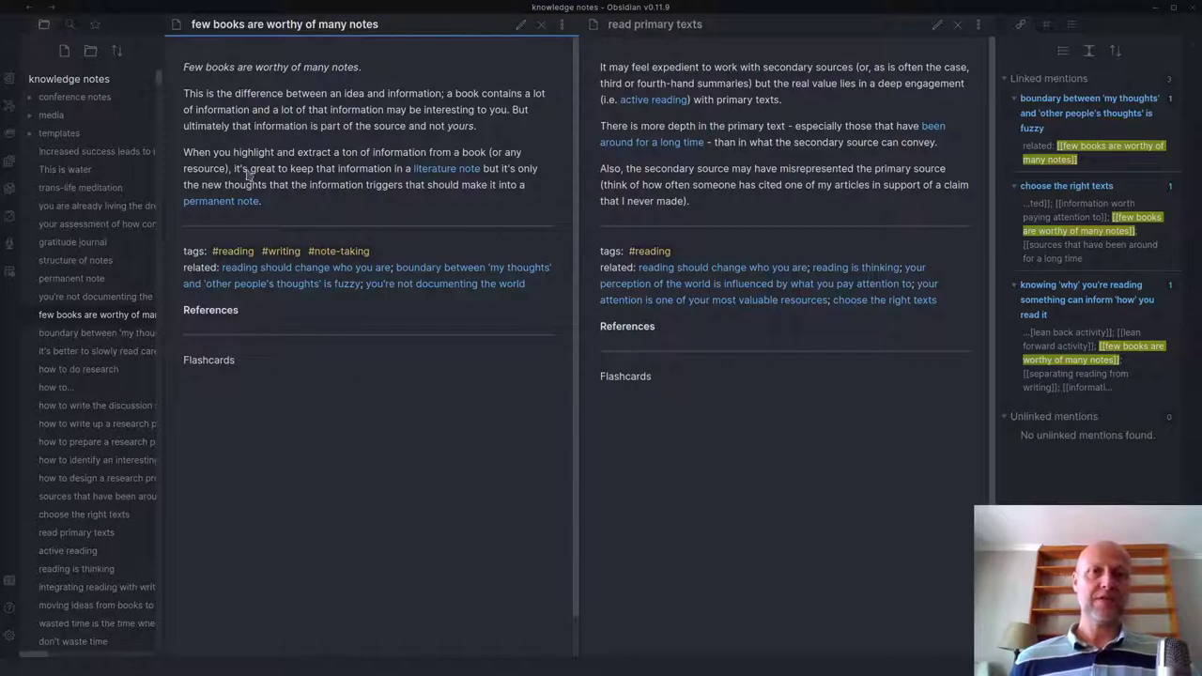
Switch to Zotero and search the library for "how to take sma".
mouse_move(126, 664)
click(173, 663)
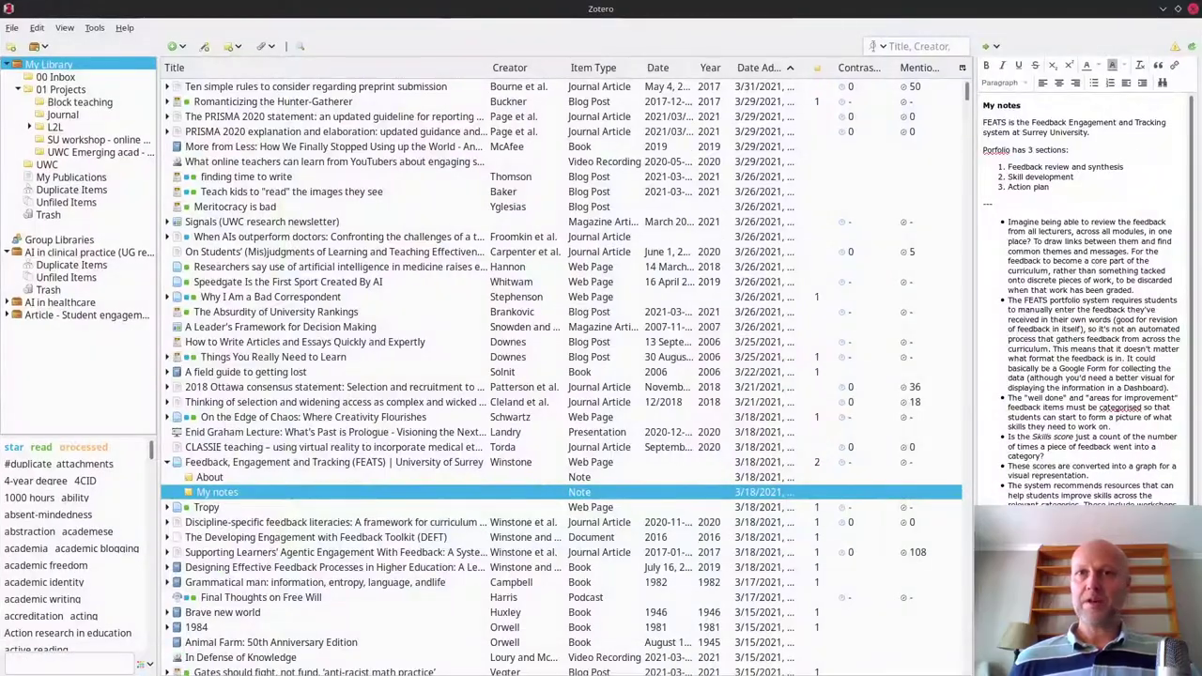
click(911, 45)
text(how to)
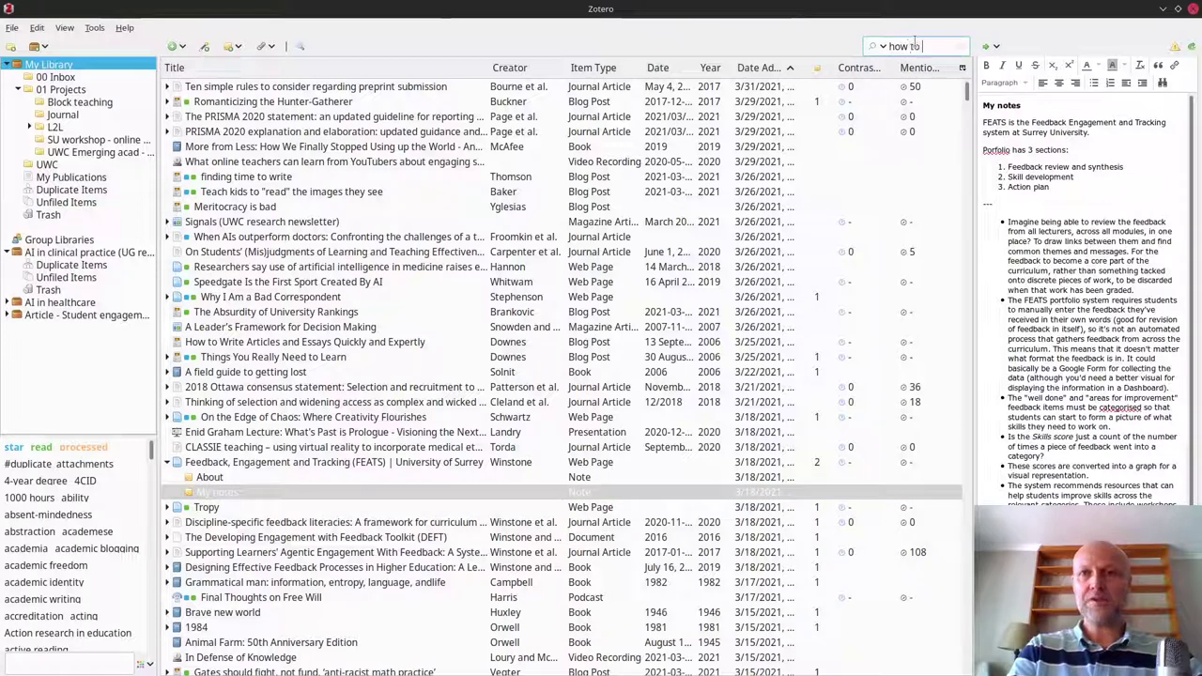
text( take sma)
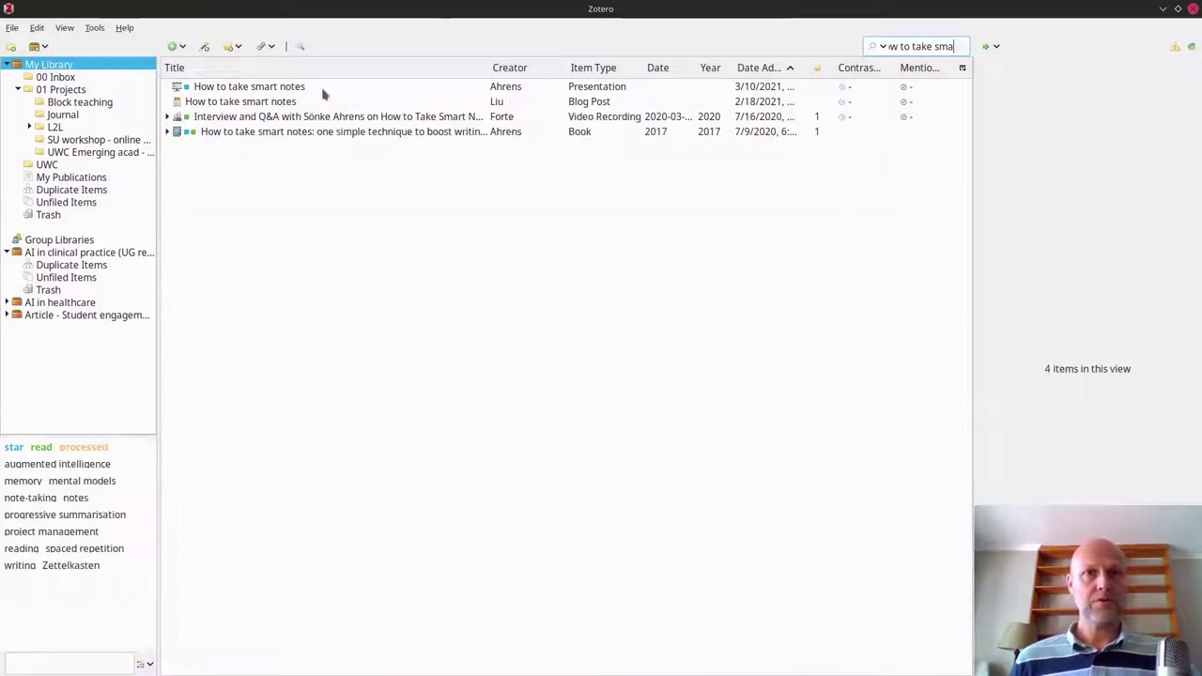
Copy an APA 7th edition bibliography entry for the book How to take smart notes to the clipboard.
click(264, 87)
click(262, 133)
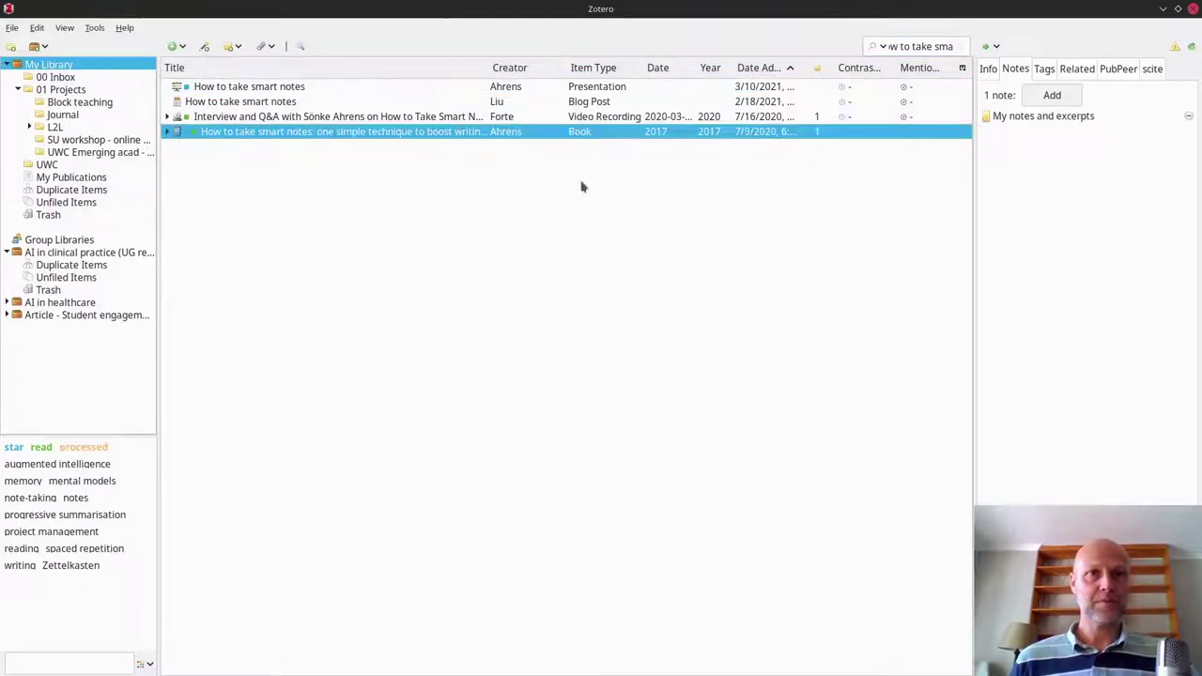
right_click(457, 141)
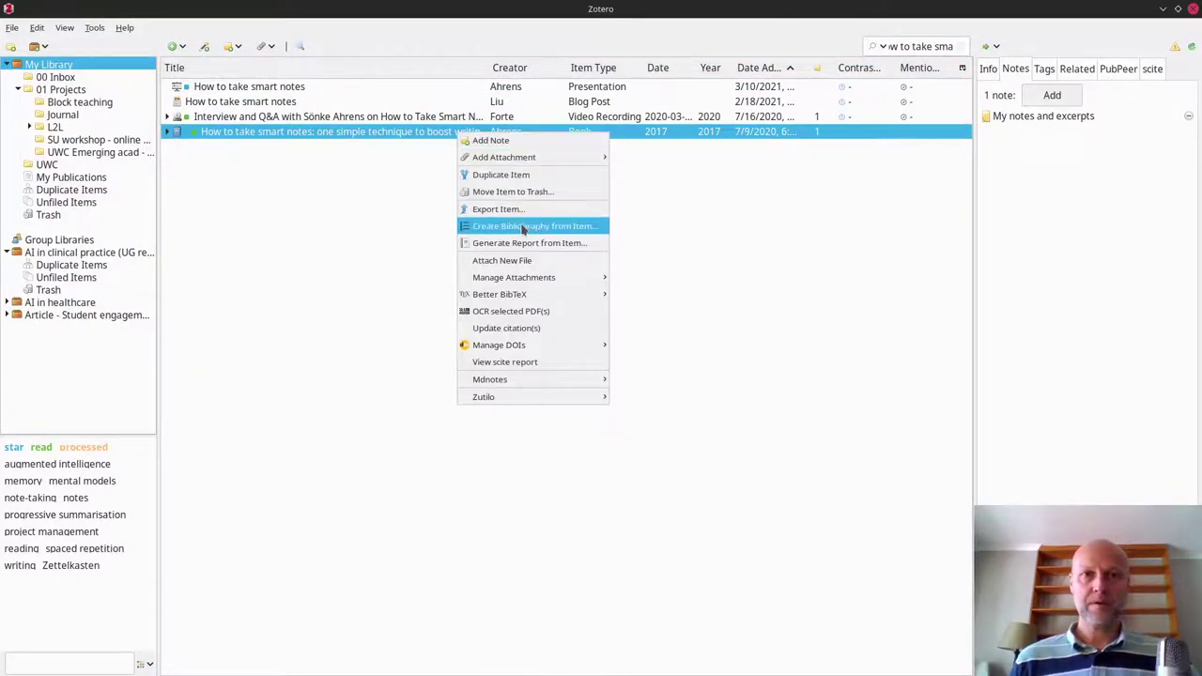
click(523, 226)
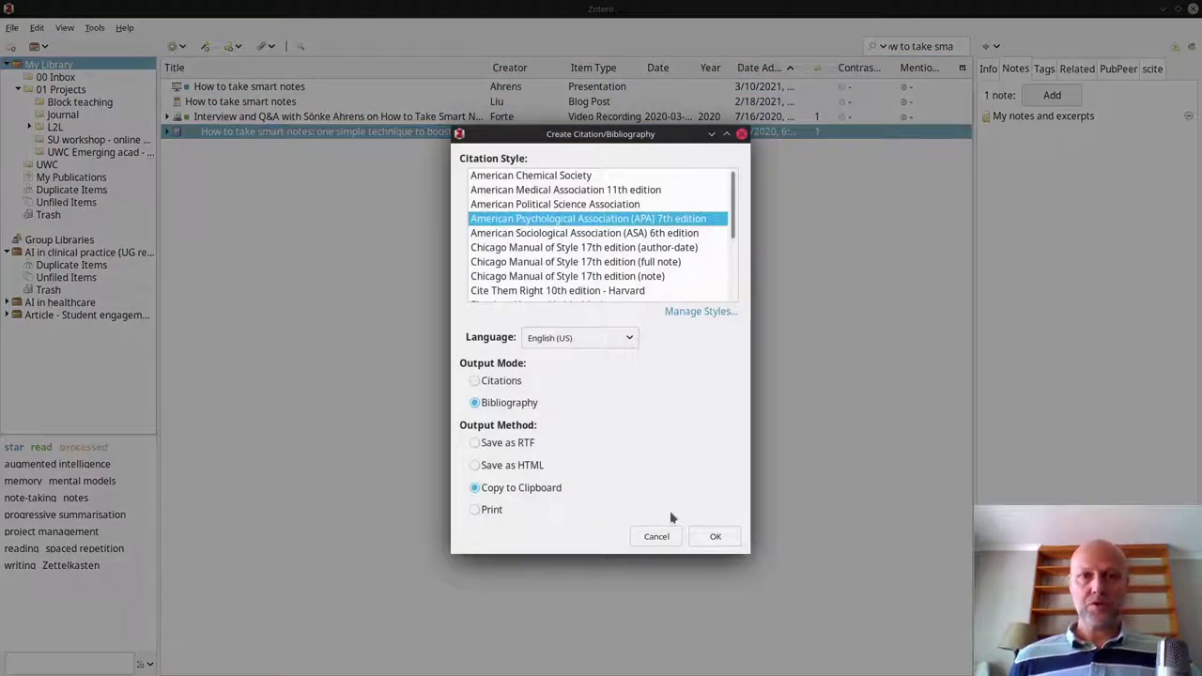
click(712, 536)
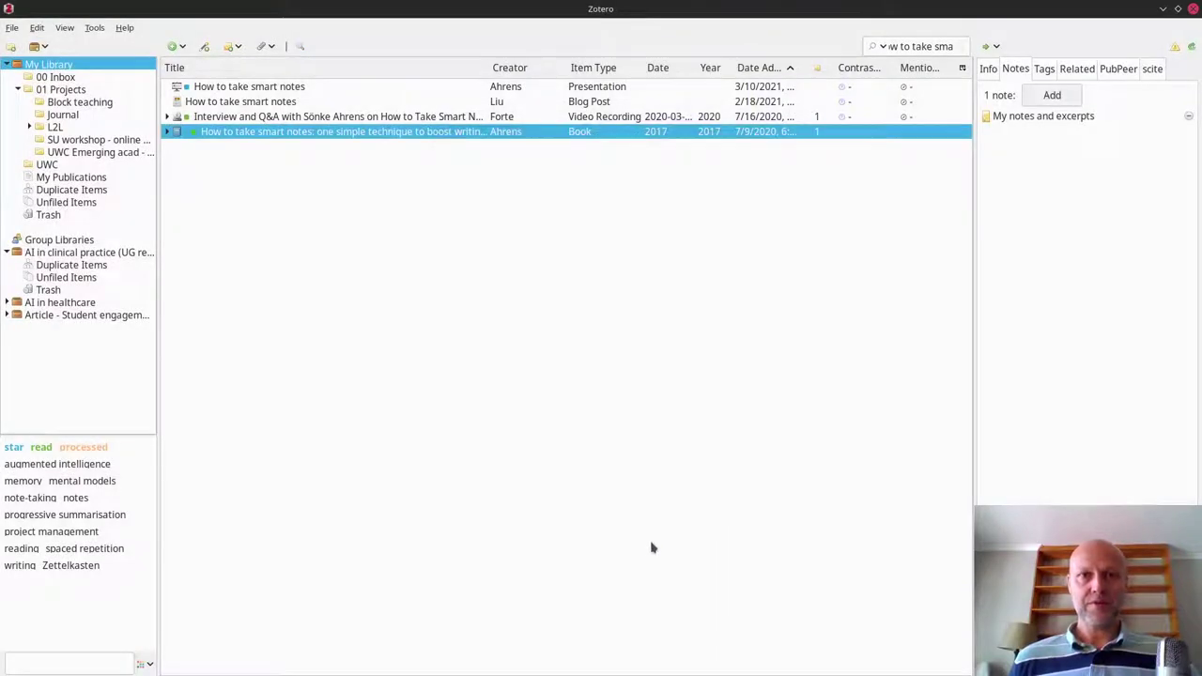